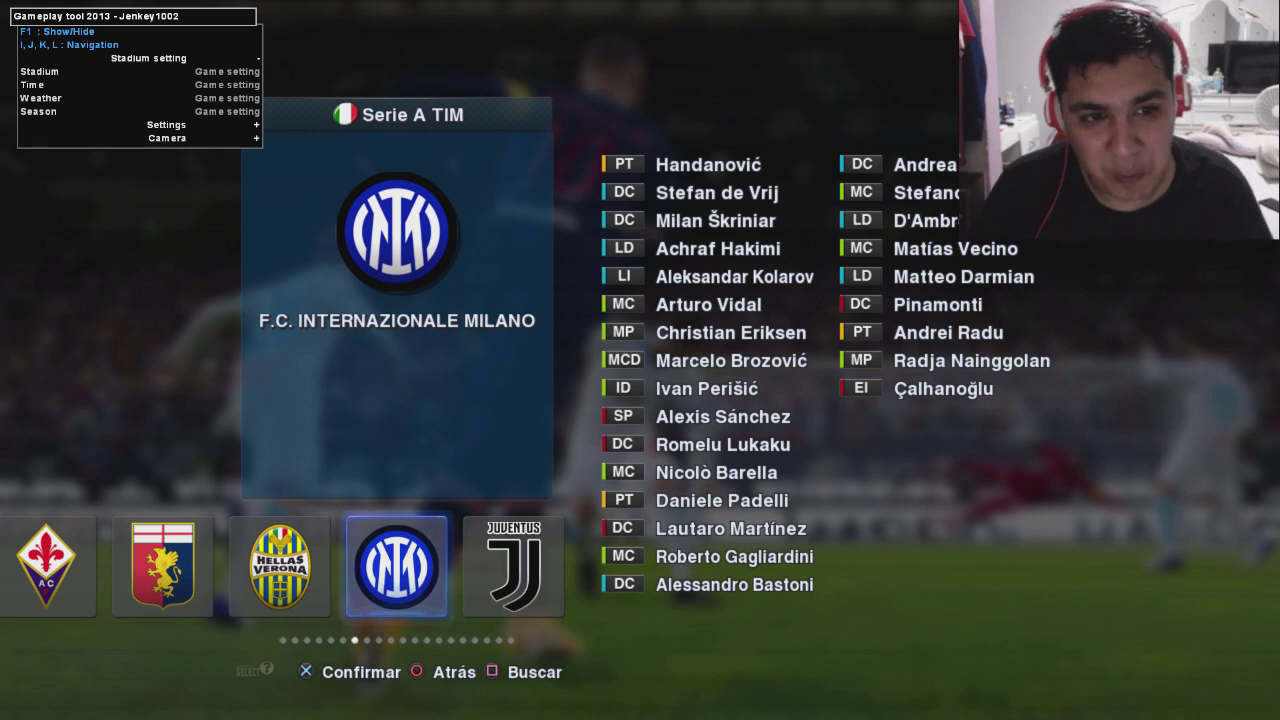
{"action": "key", "text": "Escape"}
{"action": "key", "text": "Escape"}
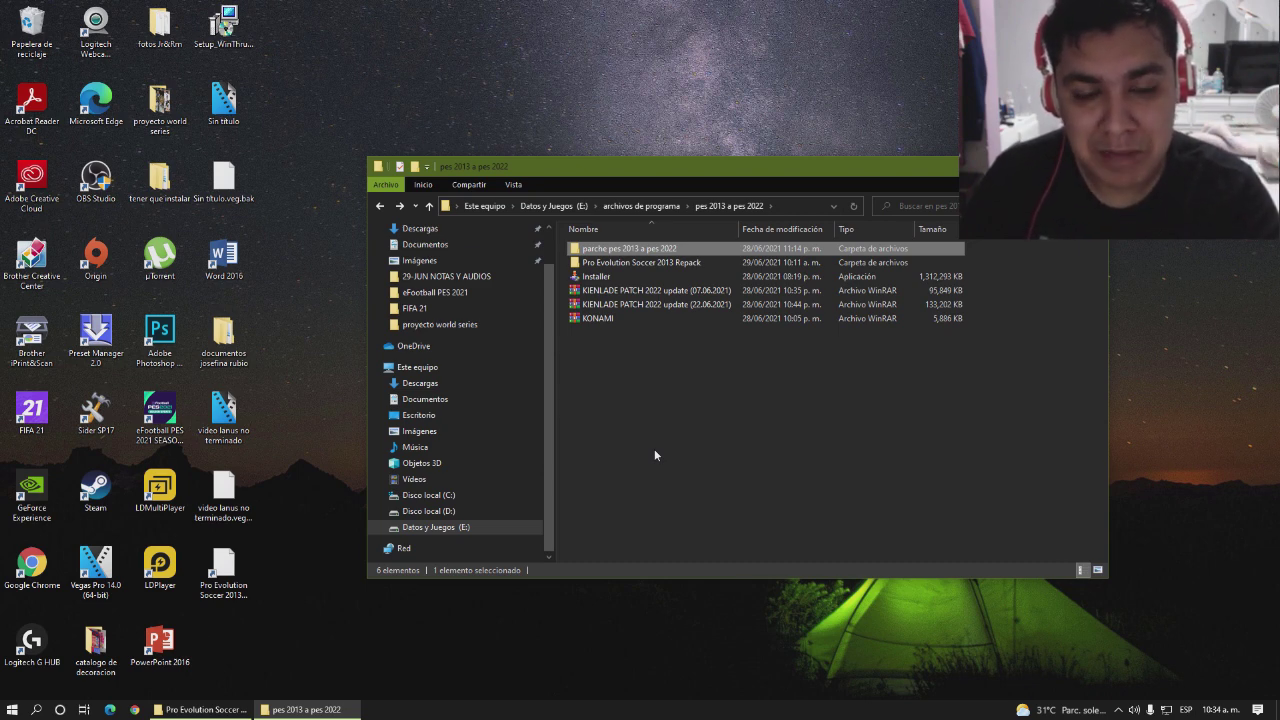
Run the Installer application as administrator and advance past the PESEdit.com 2013 Patch 6.0 welcome page
{"action": "left_click", "coordinate": [601, 282]}
{"action": "right_click", "coordinate": [601, 282]}
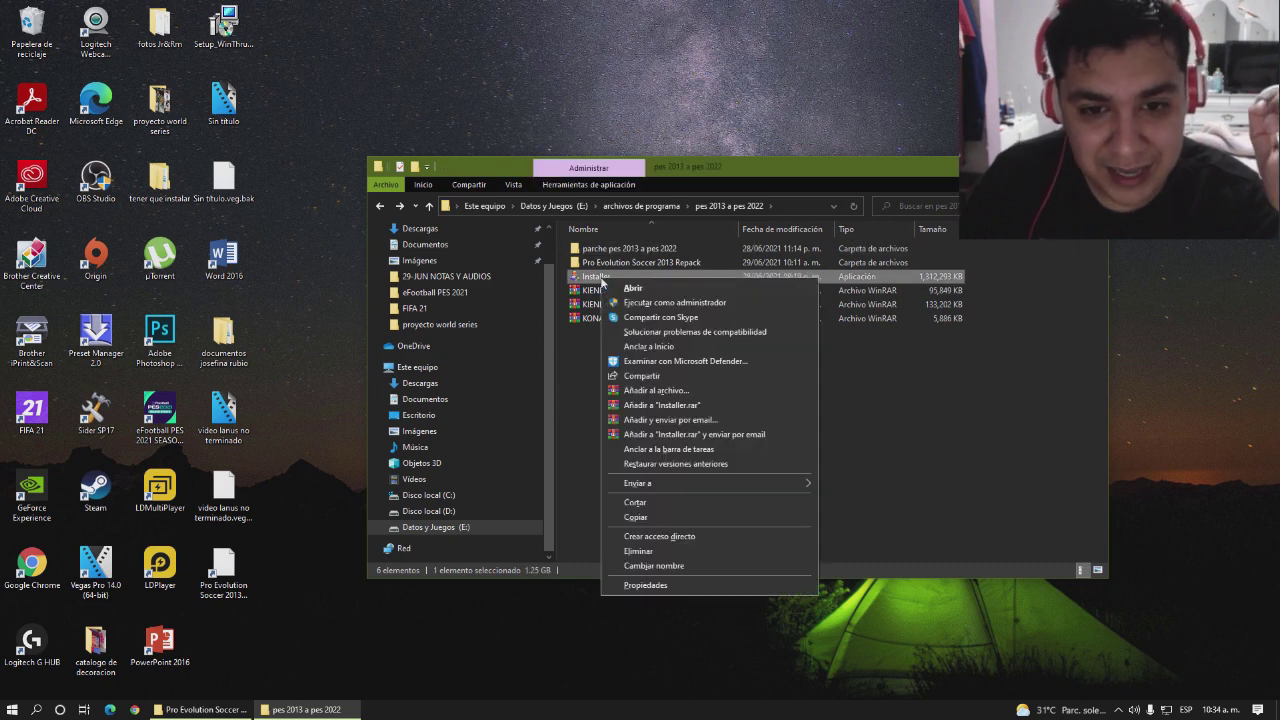
{"action": "left_click", "coordinate": [652, 302]}
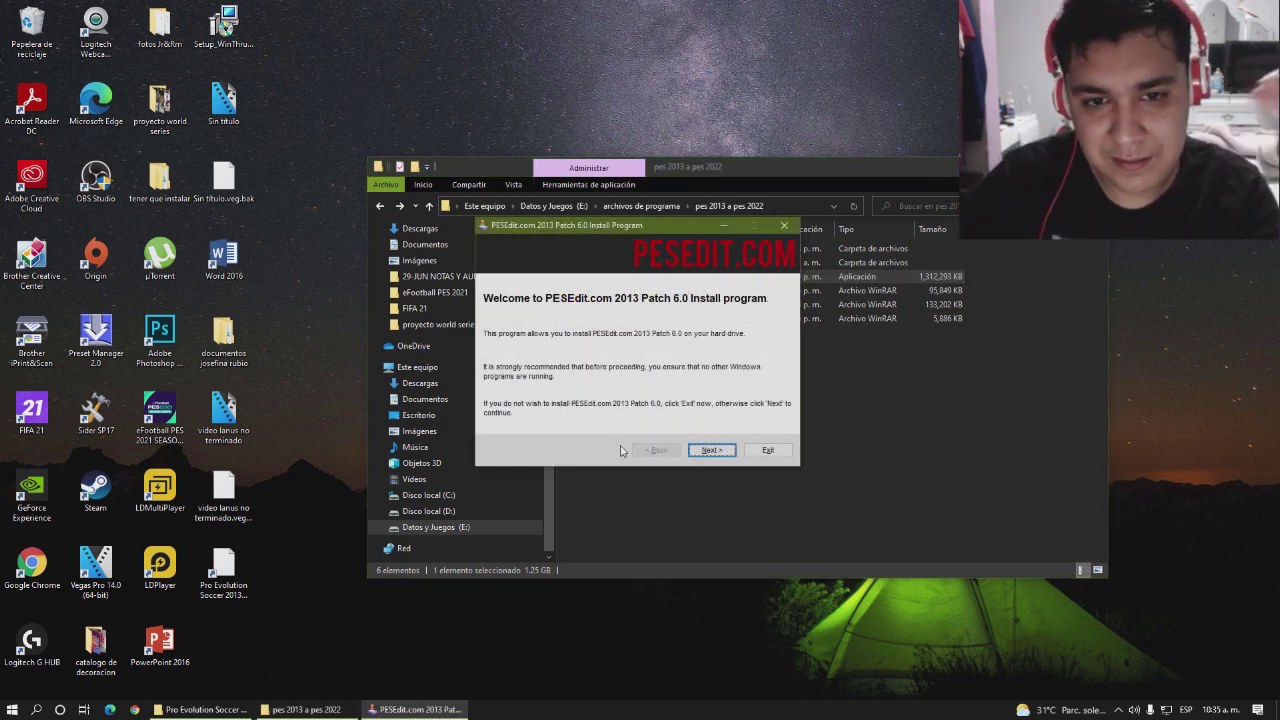
{"action": "left_click", "coordinate": [711, 450]}
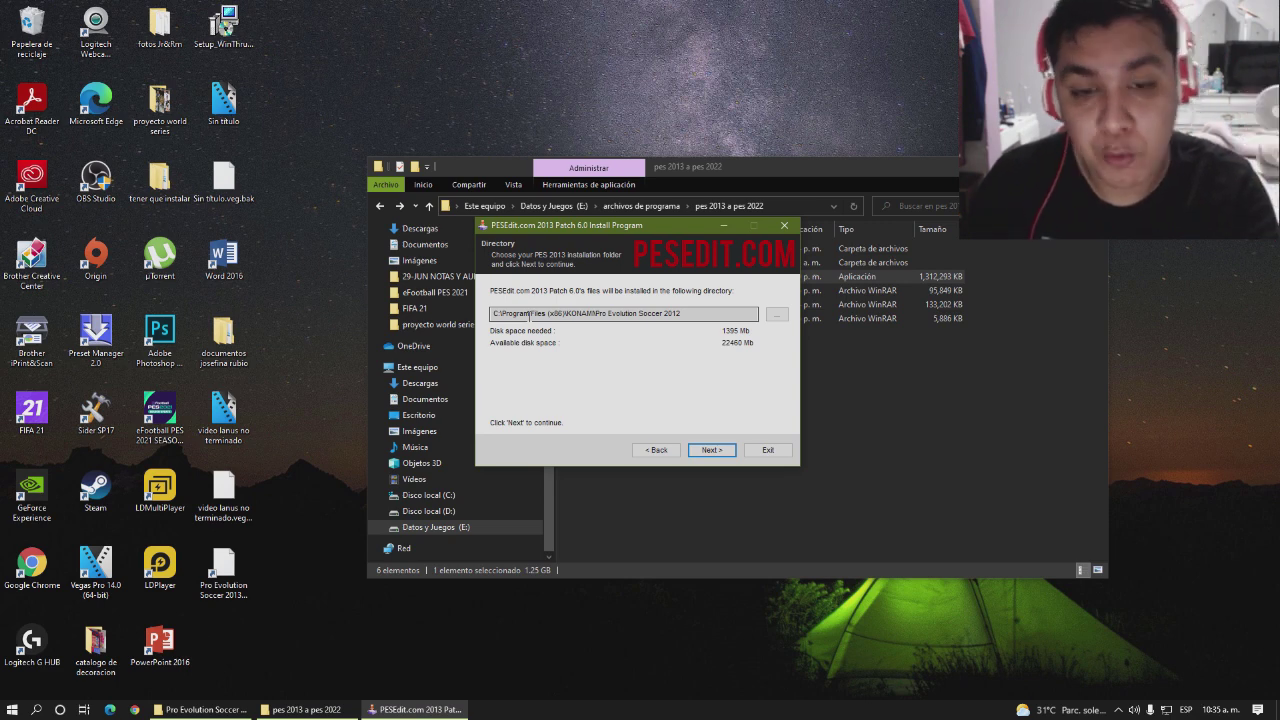
Set the patch directory to E:\archivos de programa\pes 2013 a pes 2022\Pro Evolution Soccer 2013 Repack and close the installer without installing
{"action": "left_click", "coordinate": [777, 315]}
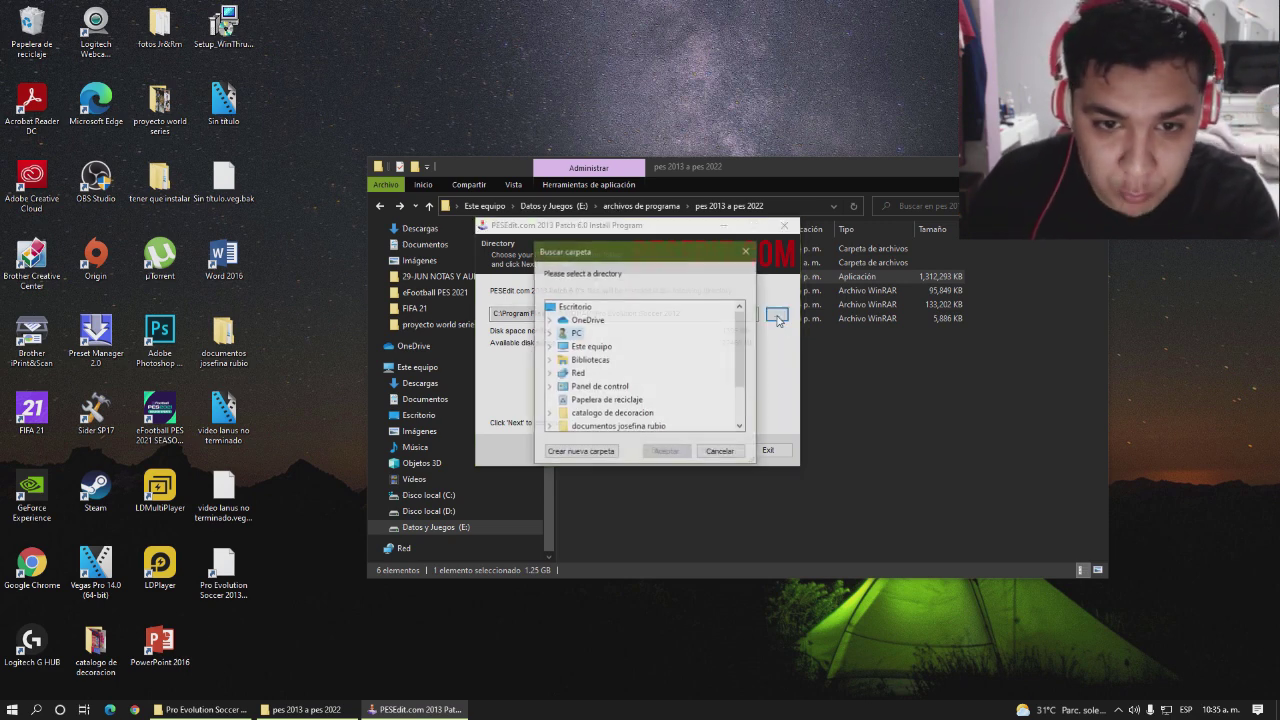
{"action": "left_click", "coordinate": [606, 352]}
{"action": "scroll", "coordinate": [730, 382], "scroll_direction": "down", "scroll_amount": 1}
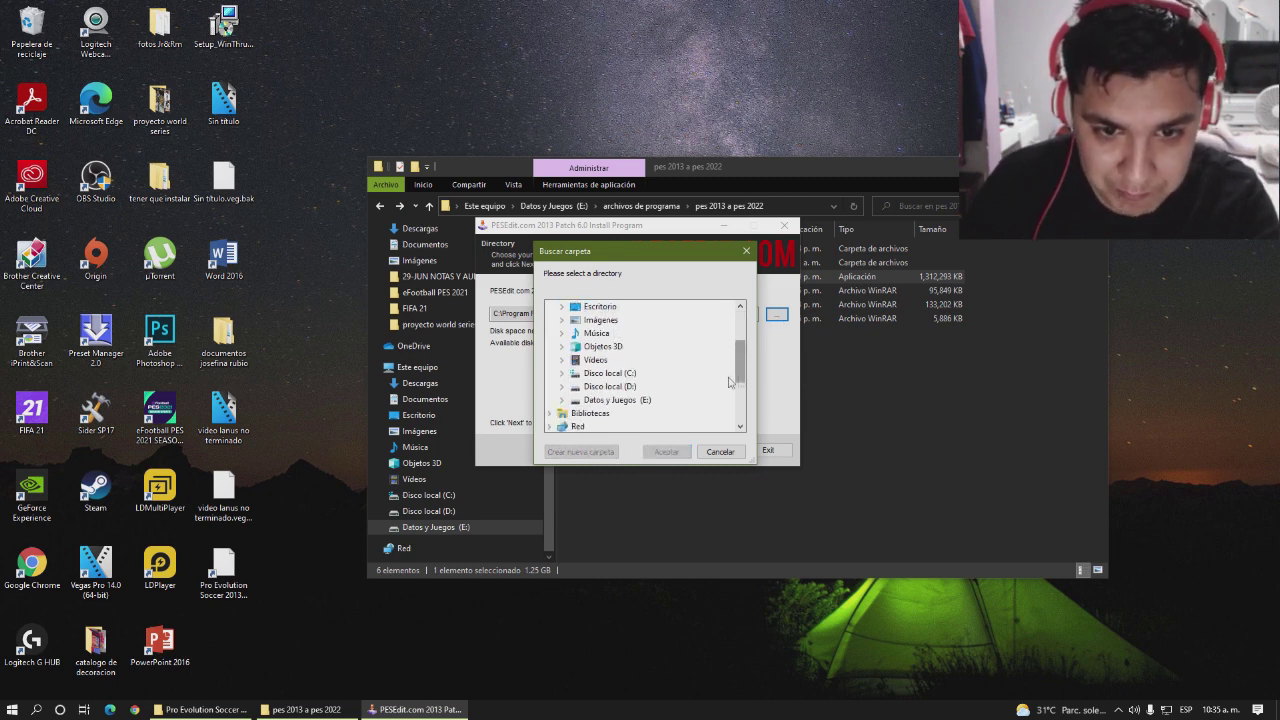
{"action": "left_click", "coordinate": [638, 400]}
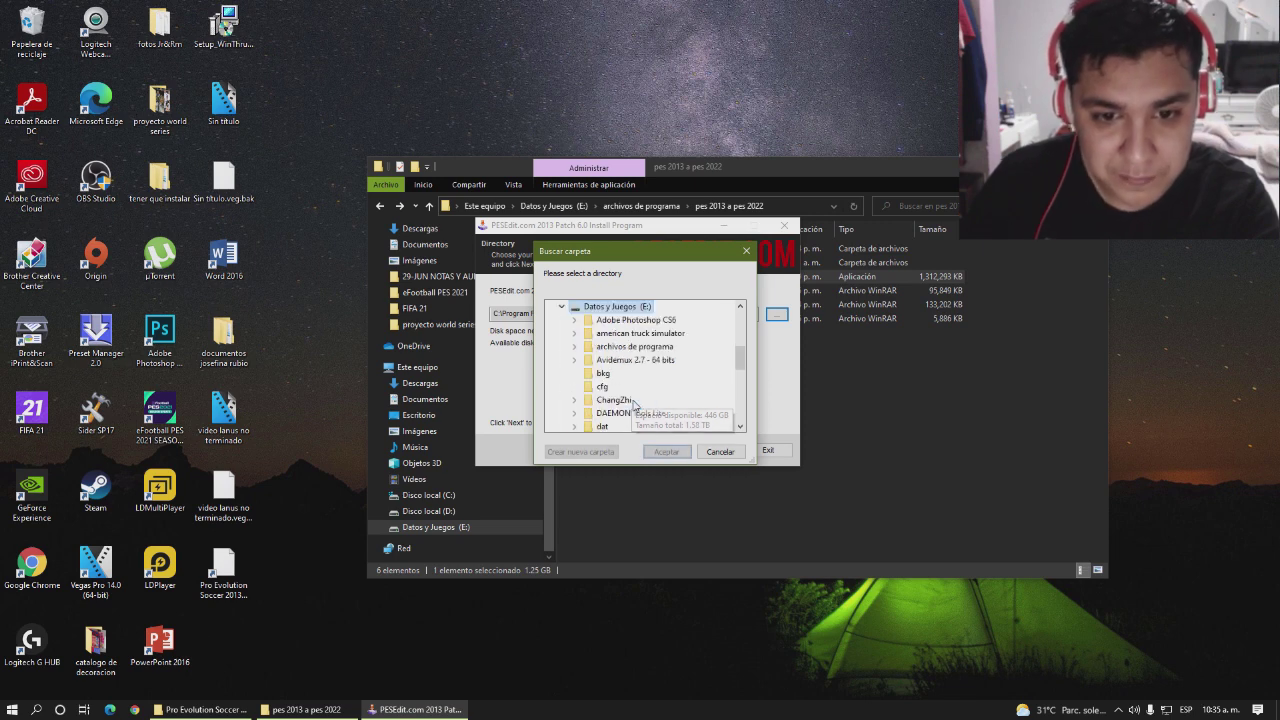
{"action": "left_click", "coordinate": [650, 347]}
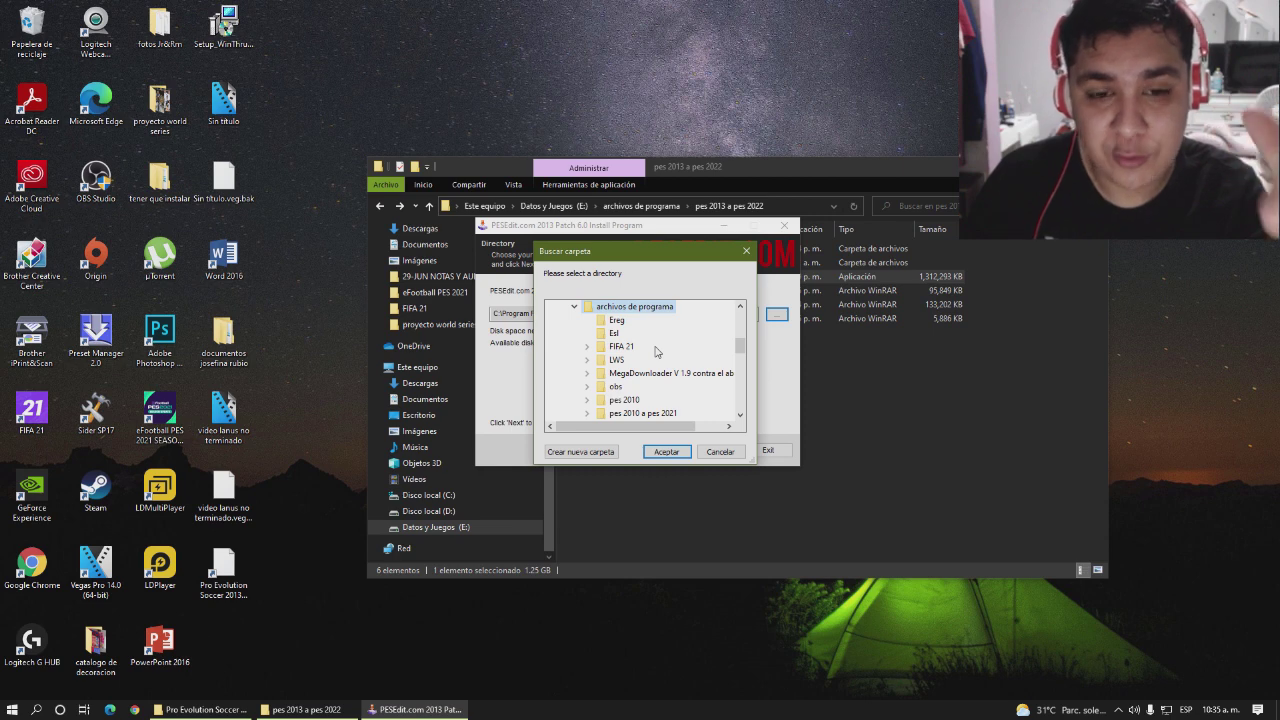
{"action": "left_click_drag", "start_coordinate": [742, 346], "coordinate": [742, 358]}
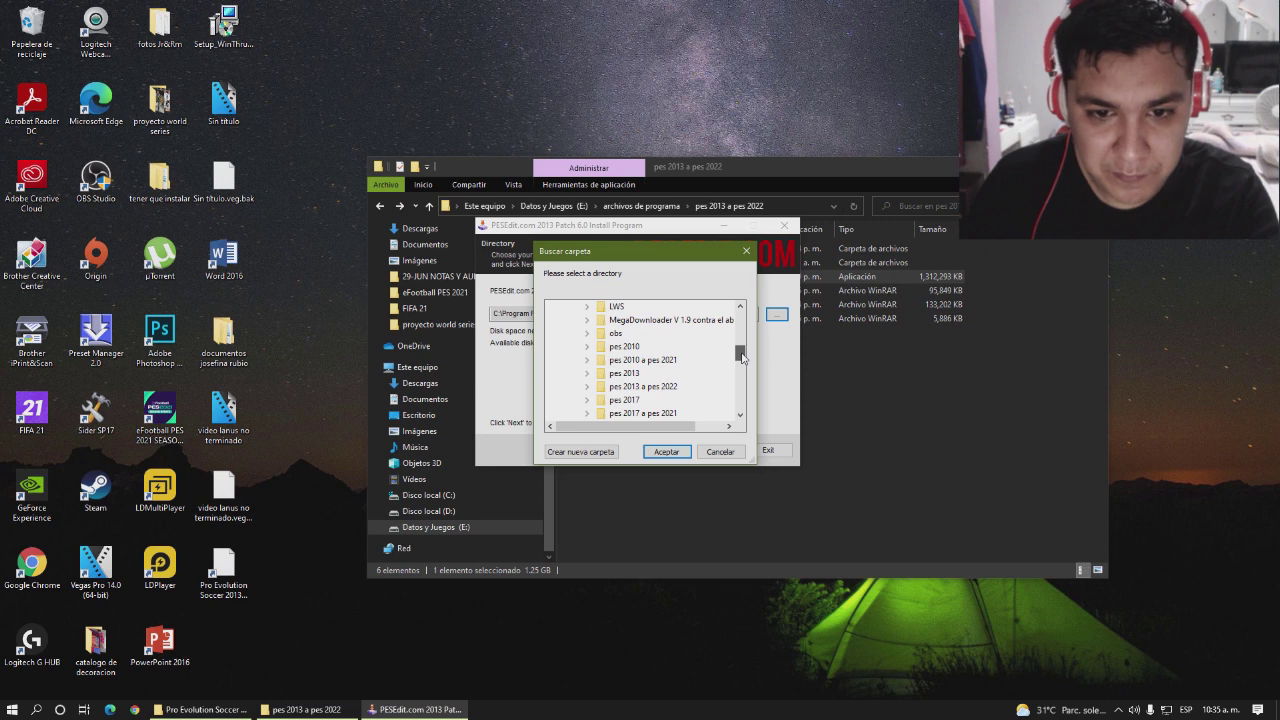
{"action": "left_click", "coordinate": [668, 390]}
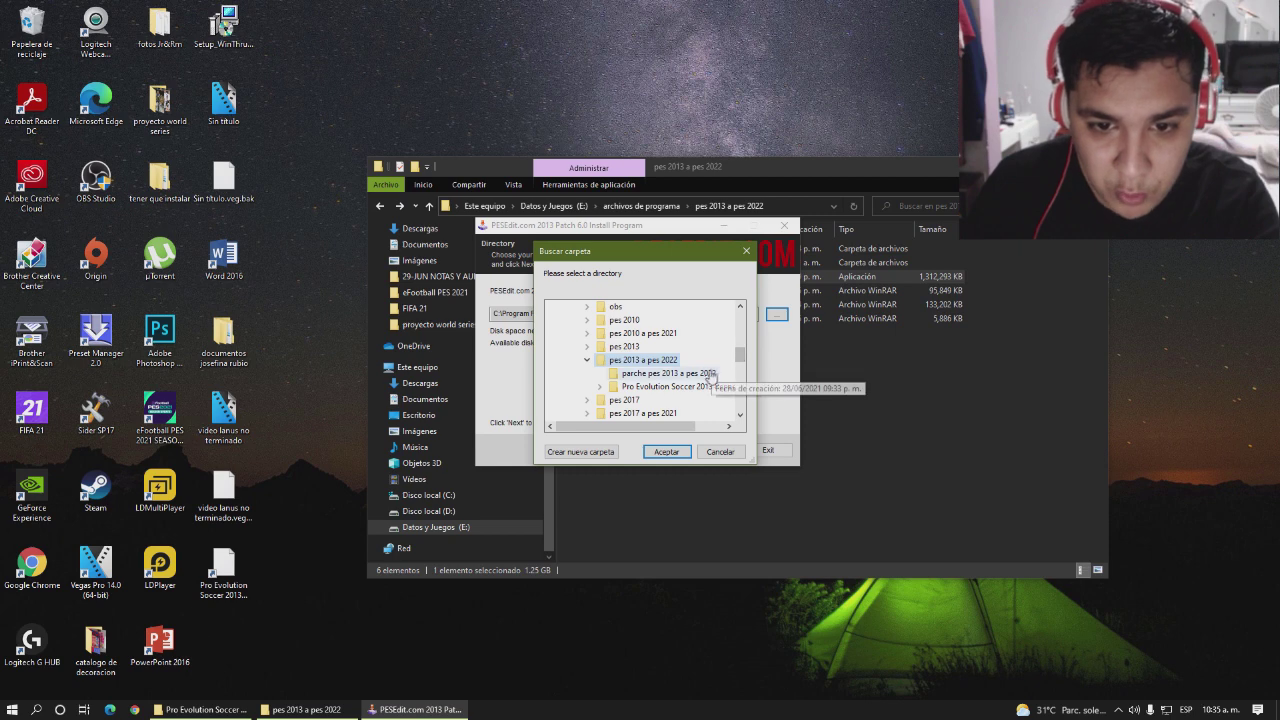
{"action": "left_click", "coordinate": [686, 389]}
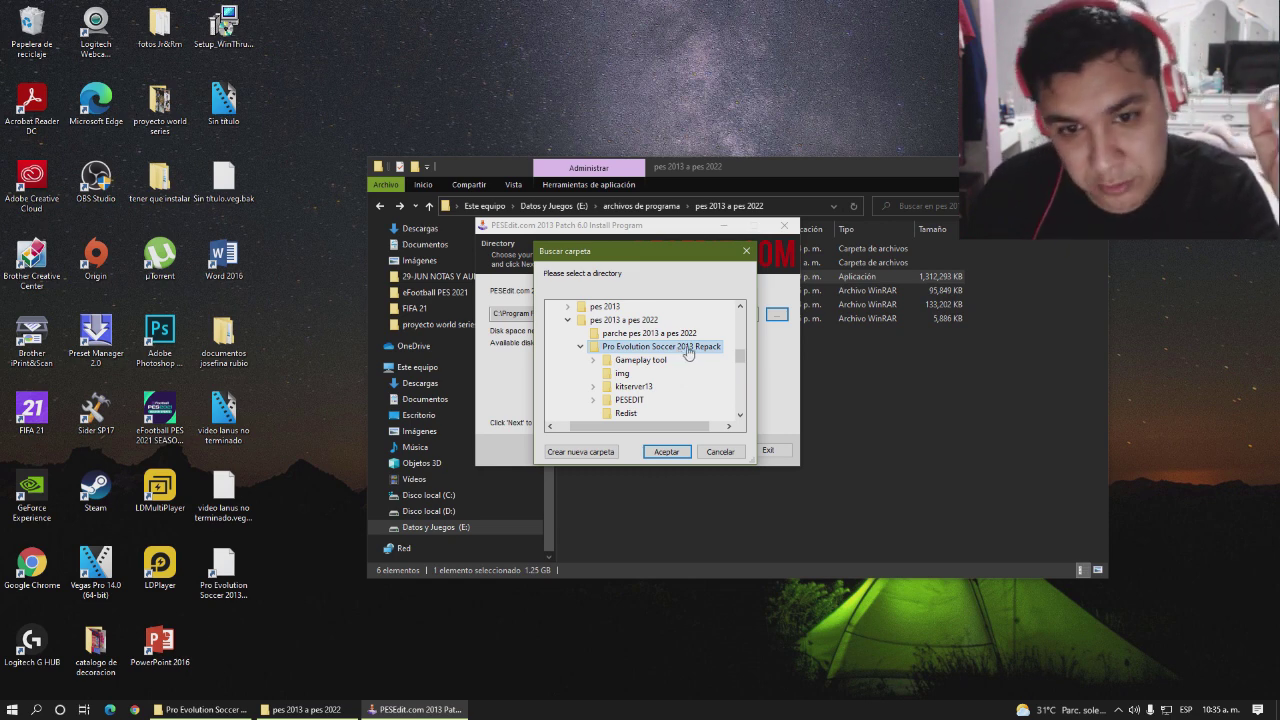
{"action": "left_click", "coordinate": [666, 451]}
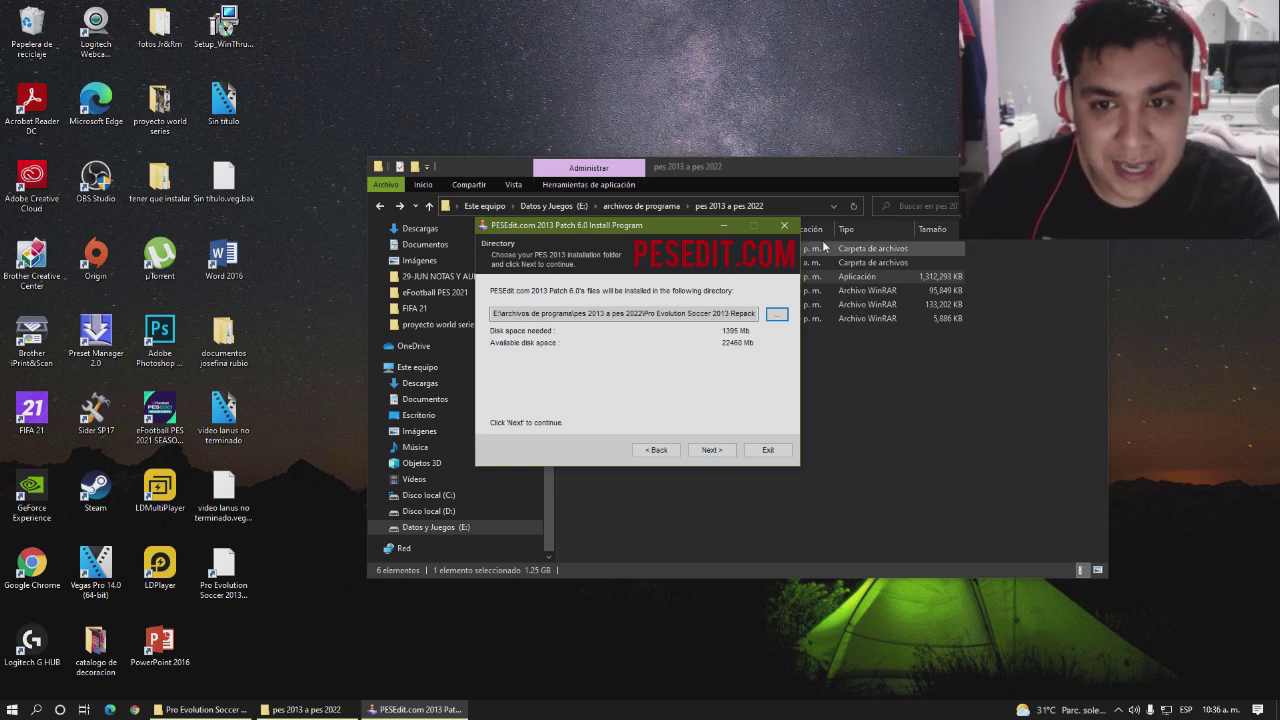
{"action": "left_click", "coordinate": [784, 225]}
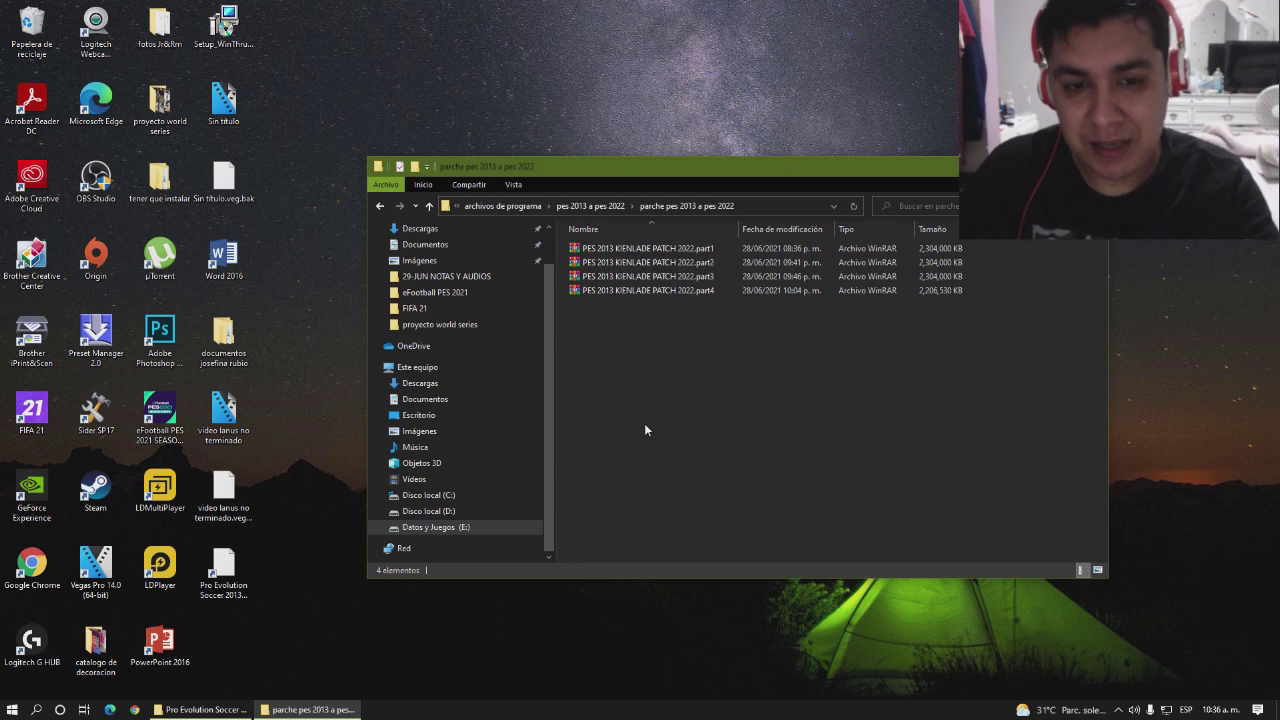
Extract PES 2013 KIENLADE PATCH 2022.part1 into its current folder and open the extracted PES 2013 KIENLADE PATCH 2022 folder
{"action": "right_click", "coordinate": [665, 248]}
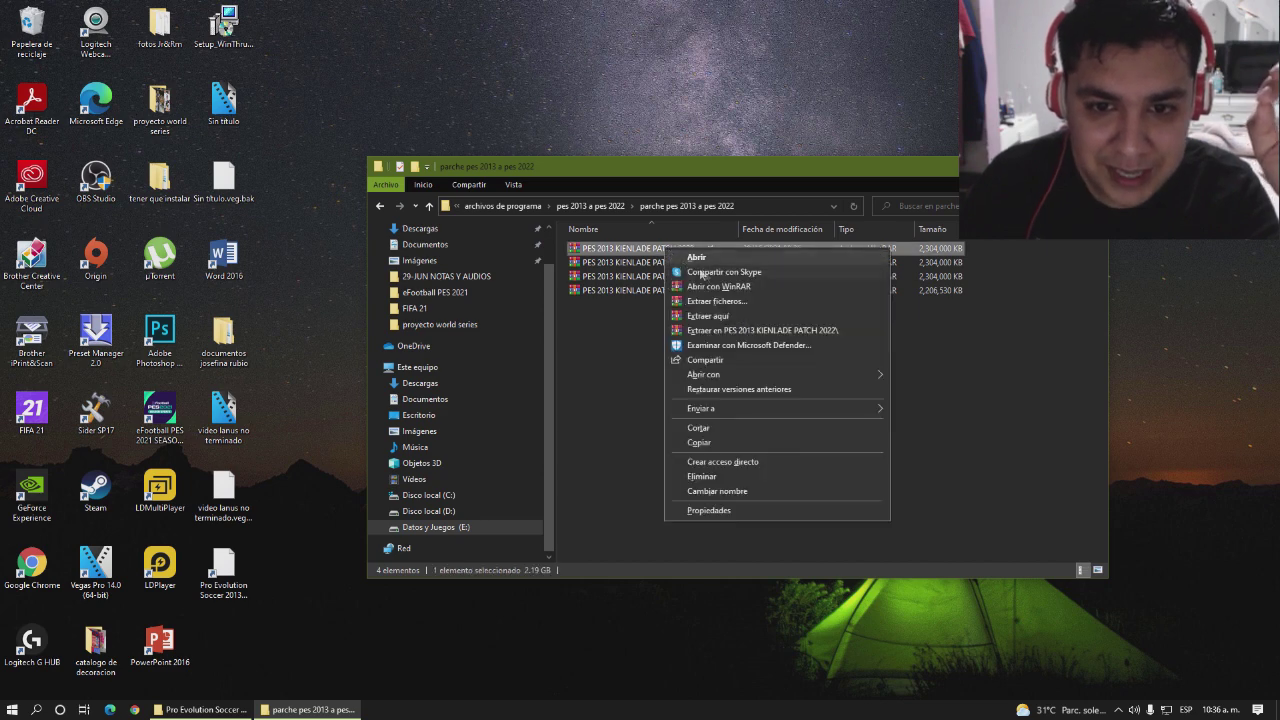
{"action": "left_click", "coordinate": [727, 317]}
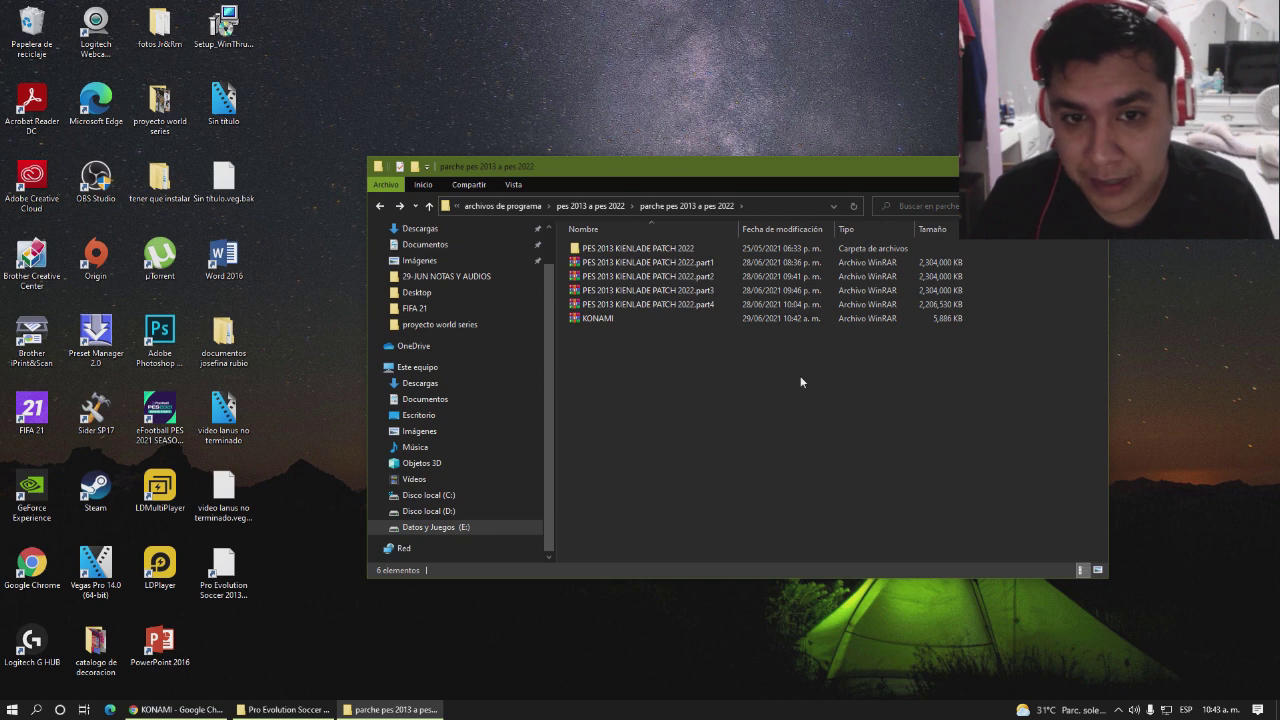
{"action": "double_click", "coordinate": [662, 249]}
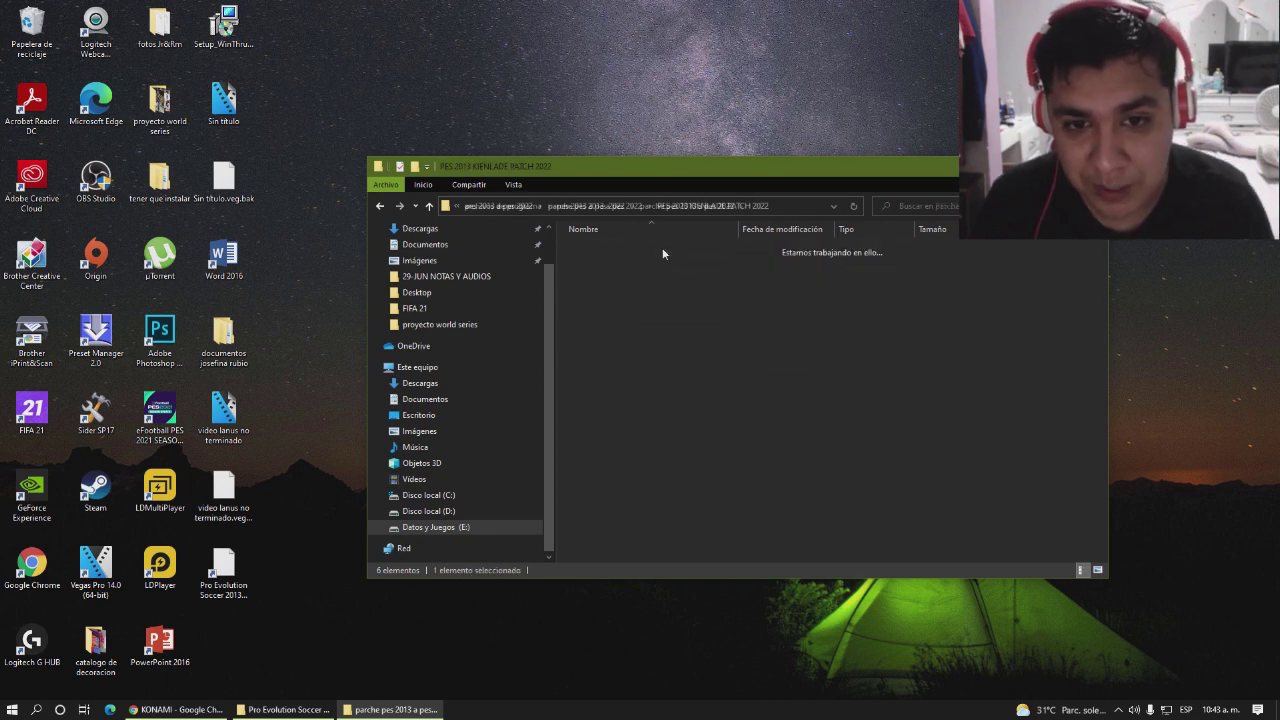
Cut all the files and folders inside the PES 2013 KIENLADE PATCH 2022 folder
{"action": "left_click_drag", "start_coordinate": [674, 418], "coordinate": [623, 246]}
{"action": "right_click", "coordinate": [623, 246]}
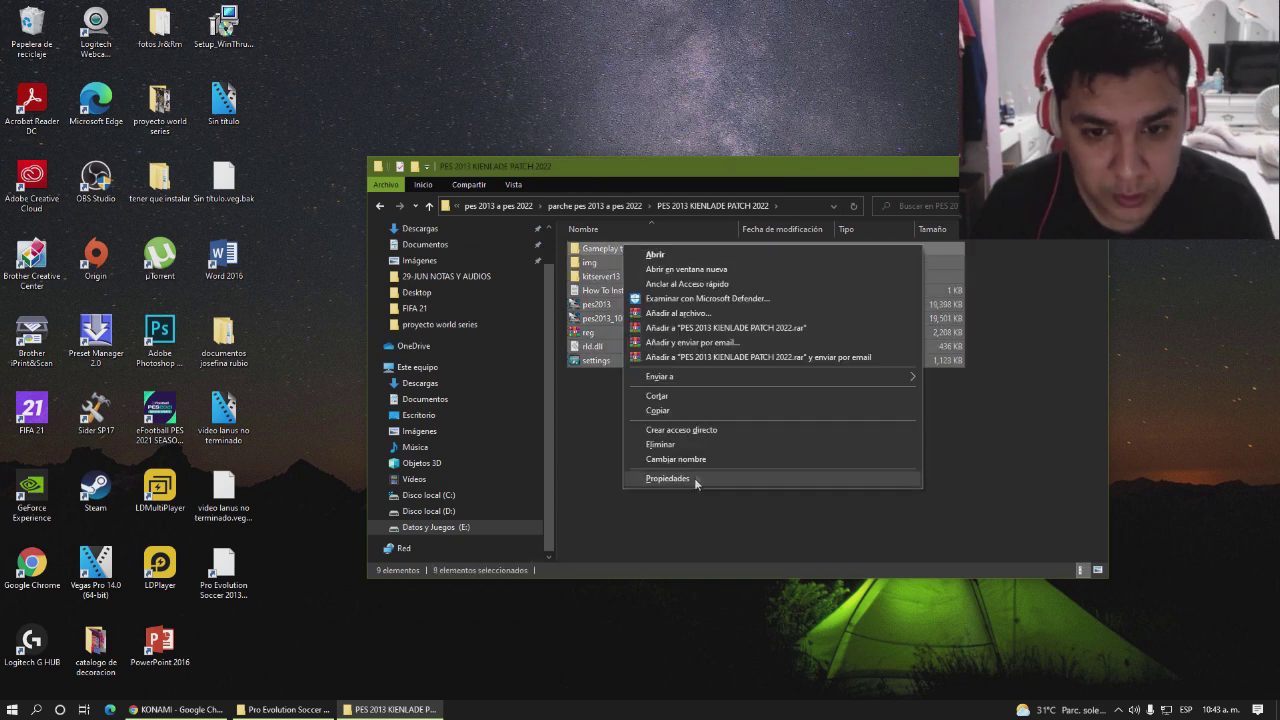
{"action": "left_click", "coordinate": [671, 395]}
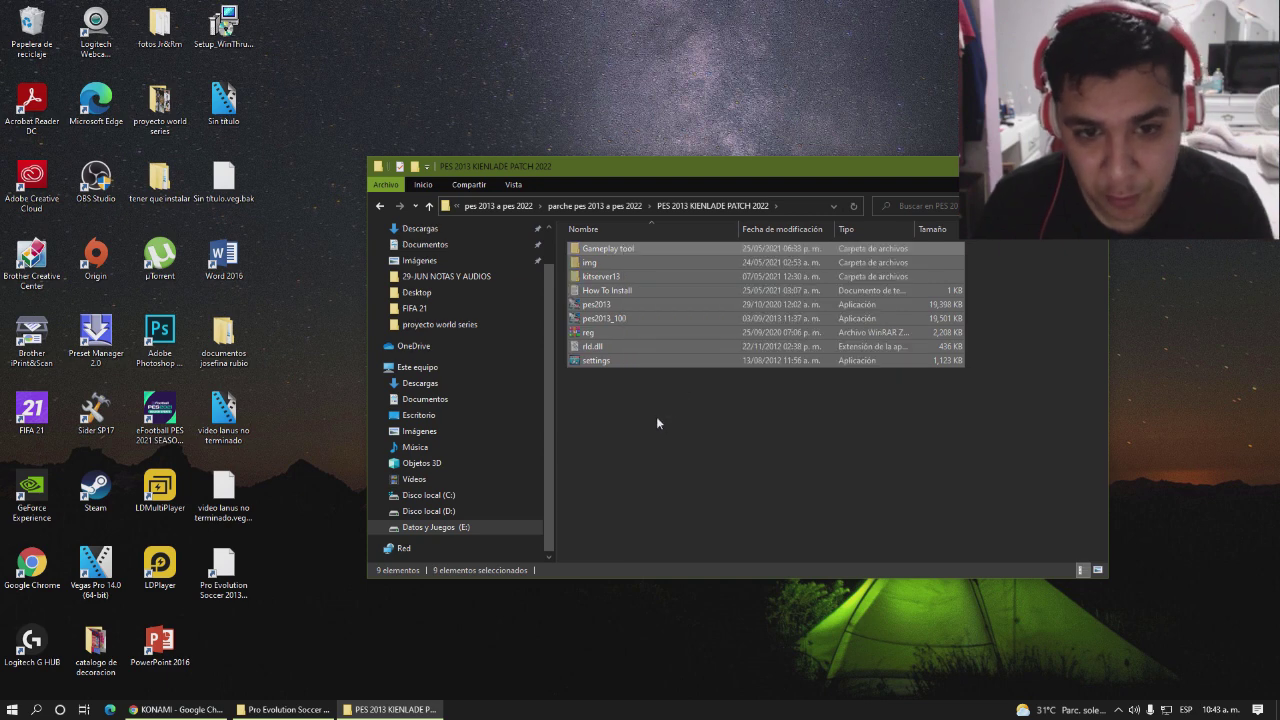
{"action": "left_click", "coordinate": [657, 423]}
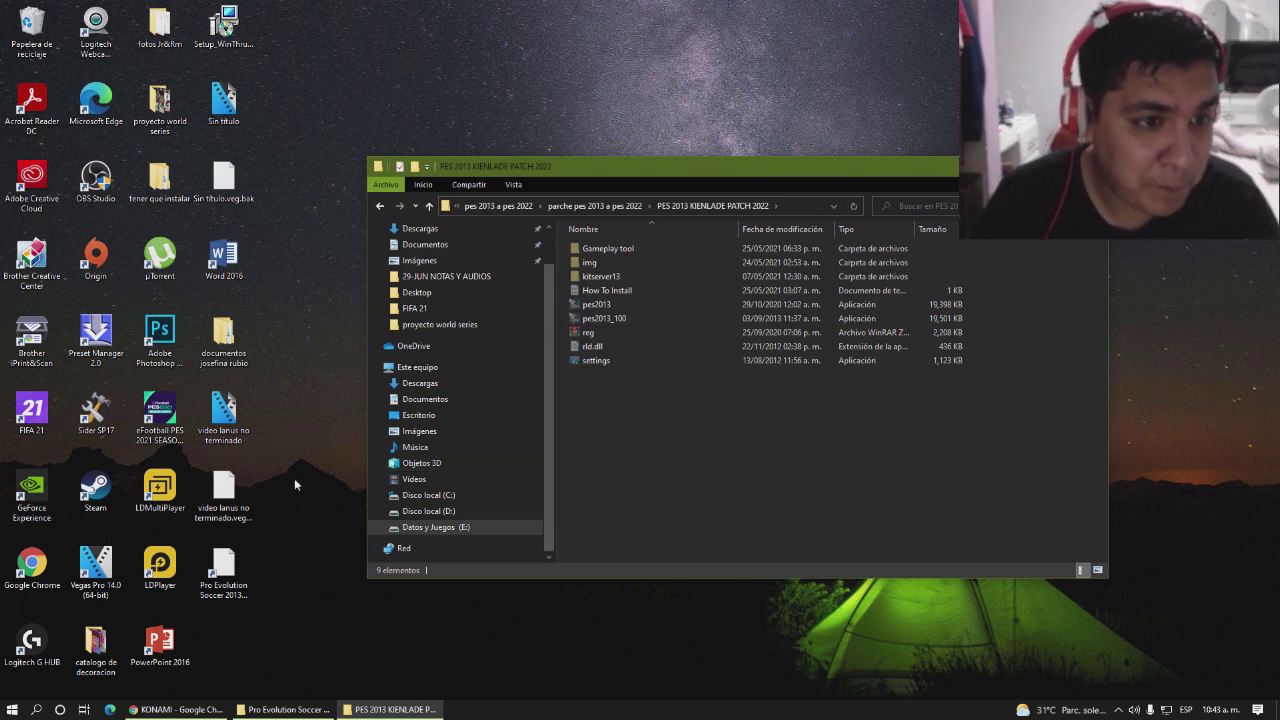
Open the Pro Evolution Soccer 2013 Repack game folder and show the paste option for the patch files without applying it
{"action": "double_click", "coordinate": [160, 180]}
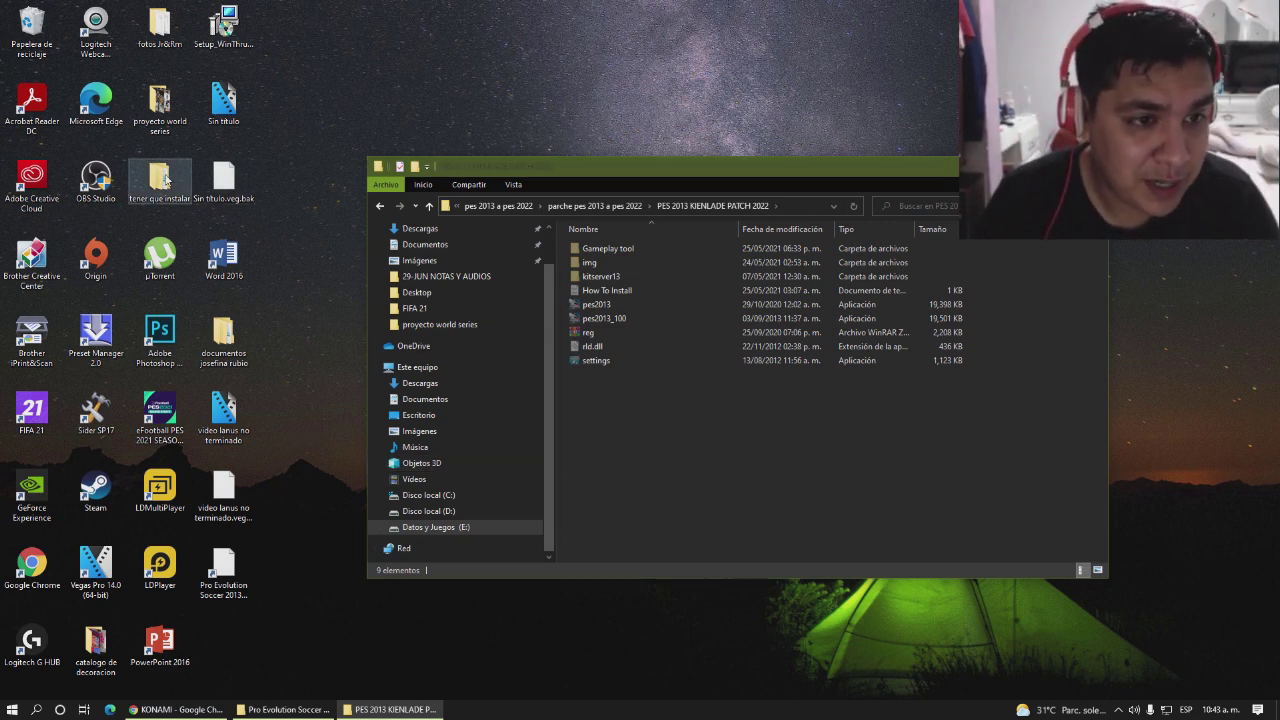
{"action": "scroll", "coordinate": [486, 540], "scroll_direction": "down", "scroll_amount": 1}
{"action": "left_click", "coordinate": [470, 561]}
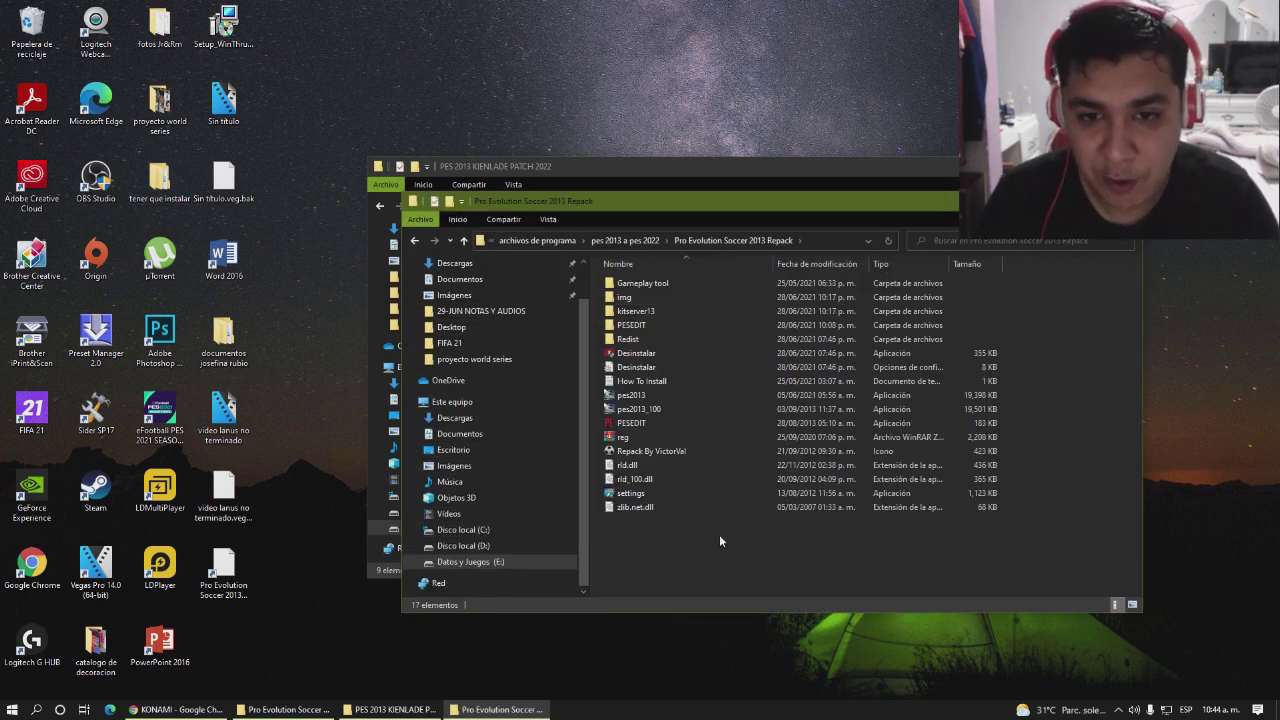
{"action": "right_click", "coordinate": [721, 536]}
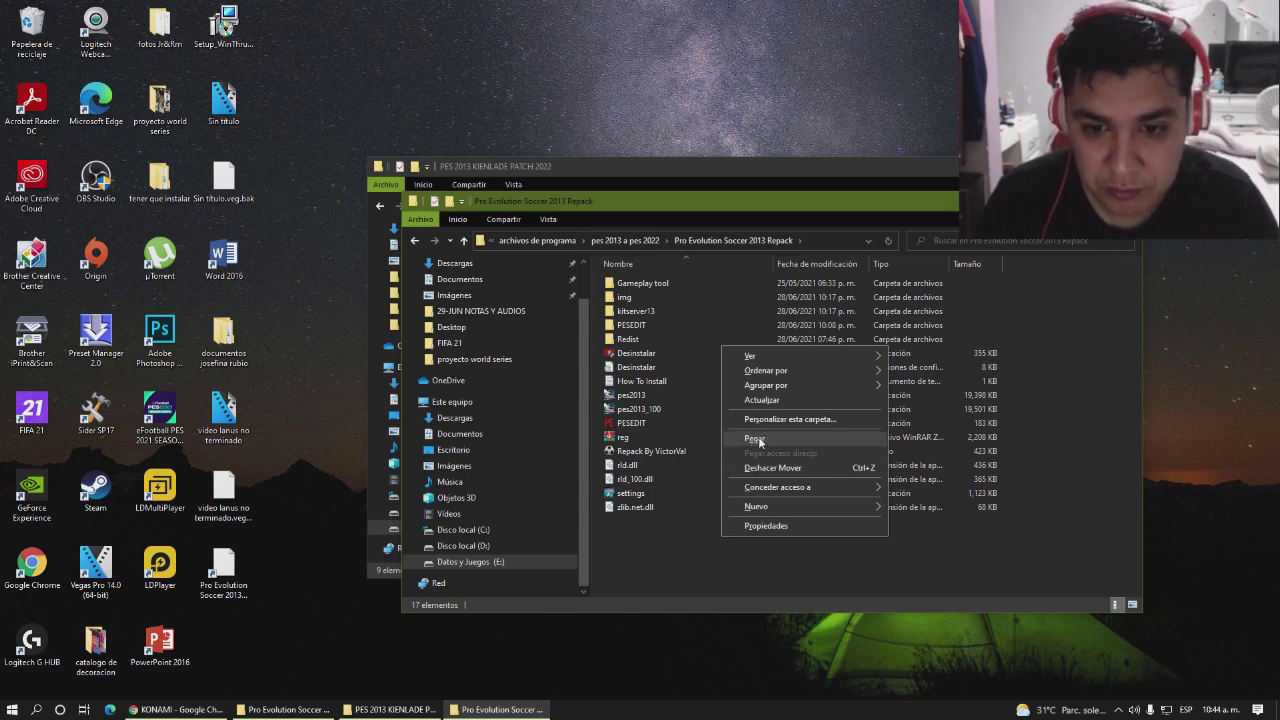
{"action": "left_click", "coordinate": [640, 567]}
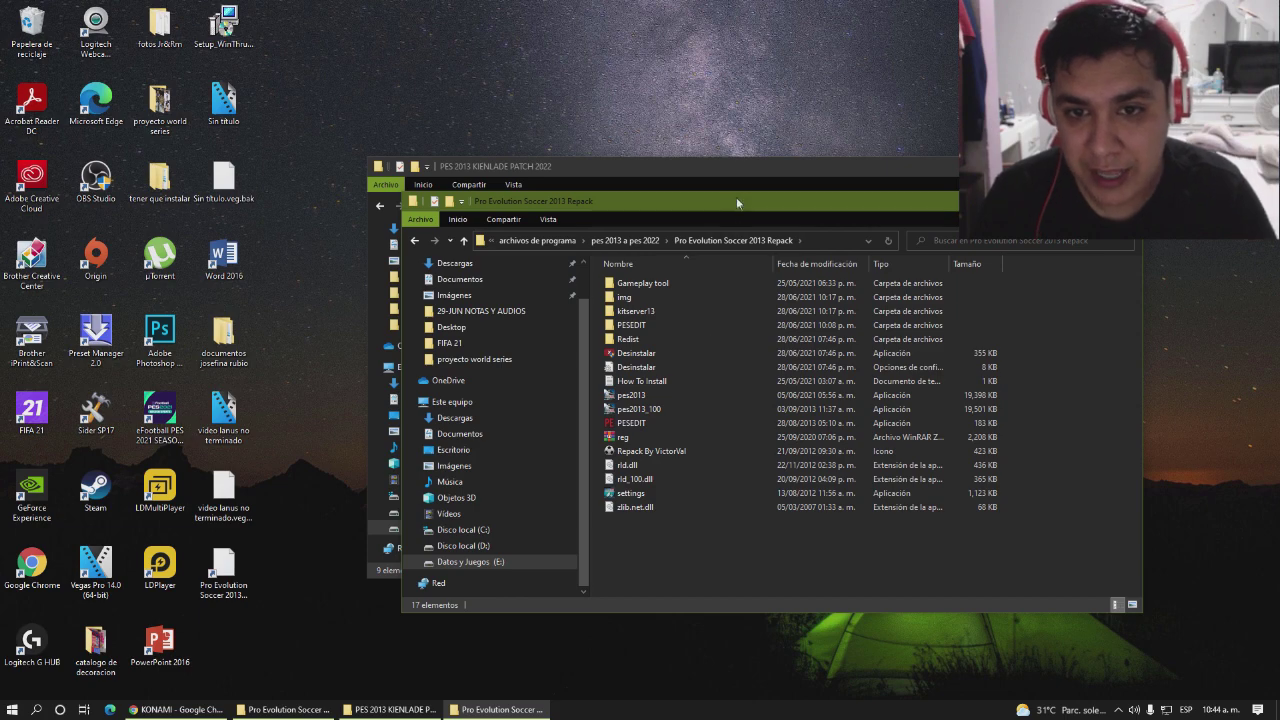
{"action": "left_click_drag", "start_coordinate": [928, 201], "coordinate": [737, 238]}
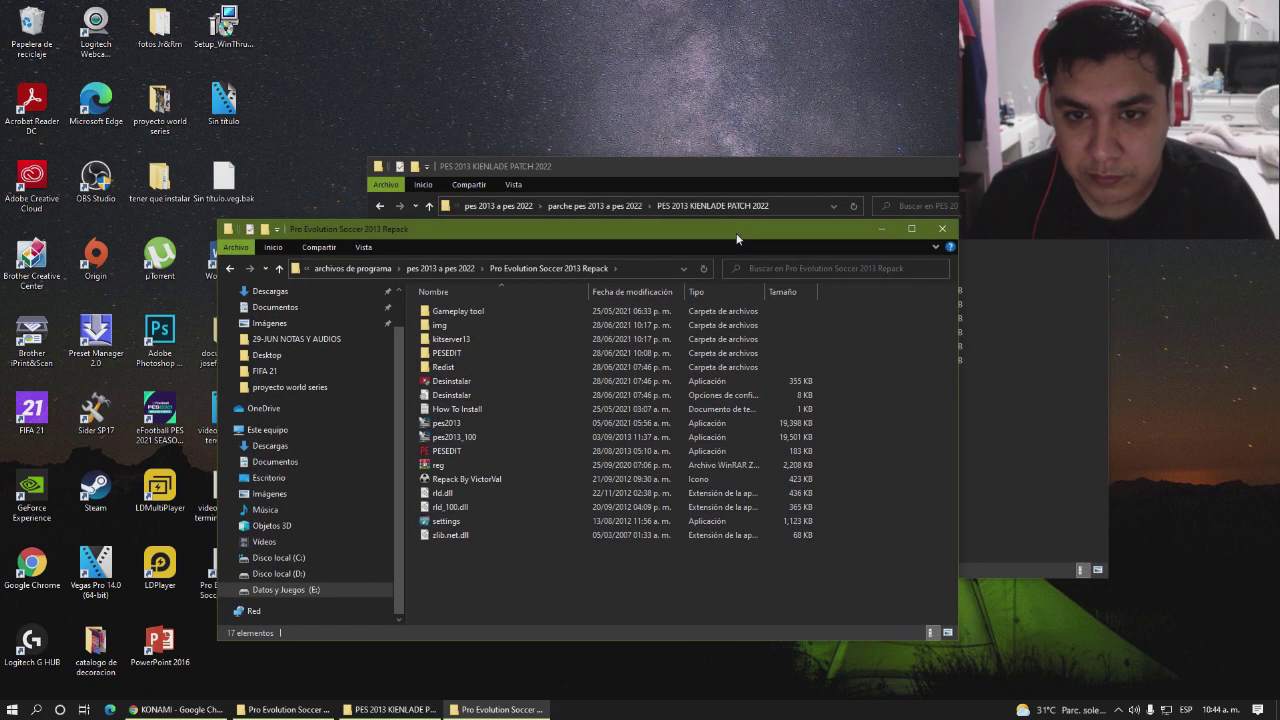
{"action": "left_click", "coordinate": [879, 228]}
Return to the parche pes 2013 a pes 2022 folder and extract the KONAMI archive there
{"action": "left_click", "coordinate": [377, 207]}
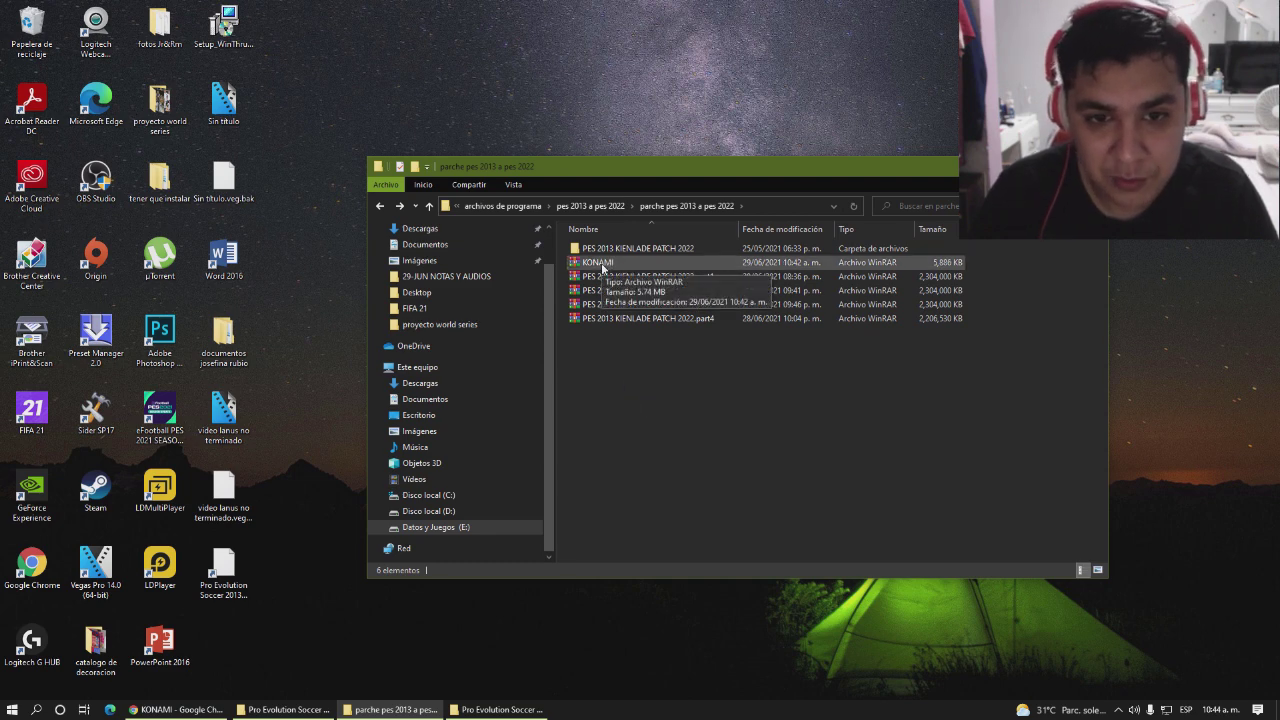
{"action": "right_click", "coordinate": [602, 265]}
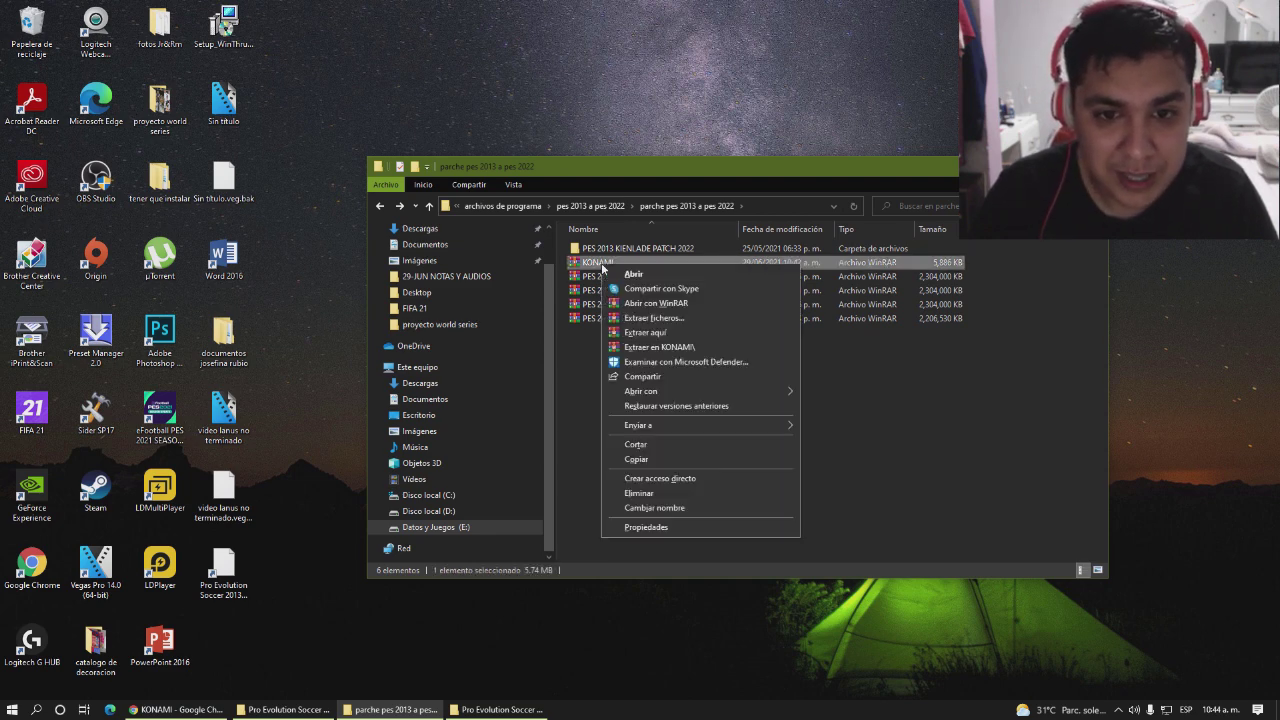
{"action": "left_click", "coordinate": [684, 333]}
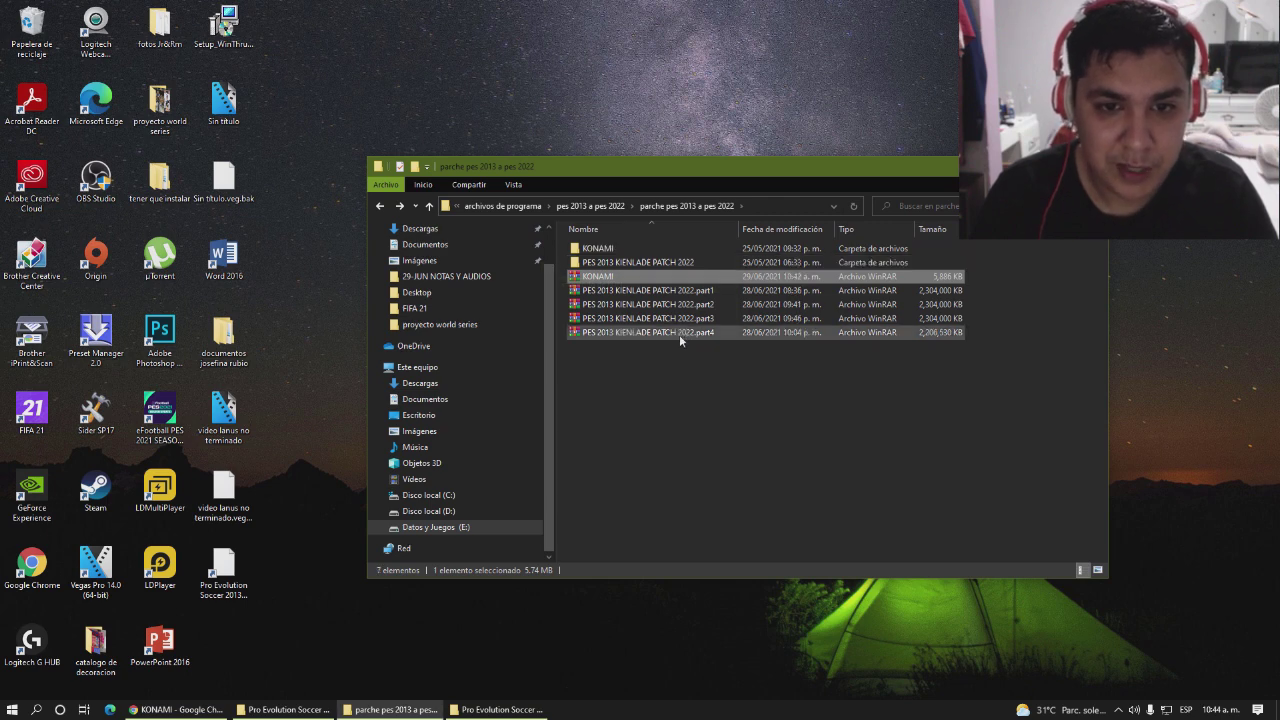
Cut the Pro Evolution Soccer 2013 folder found inside the extracted KONAMI folder
{"action": "double_click", "coordinate": [602, 250]}
{"action": "right_click", "coordinate": [640, 252]}
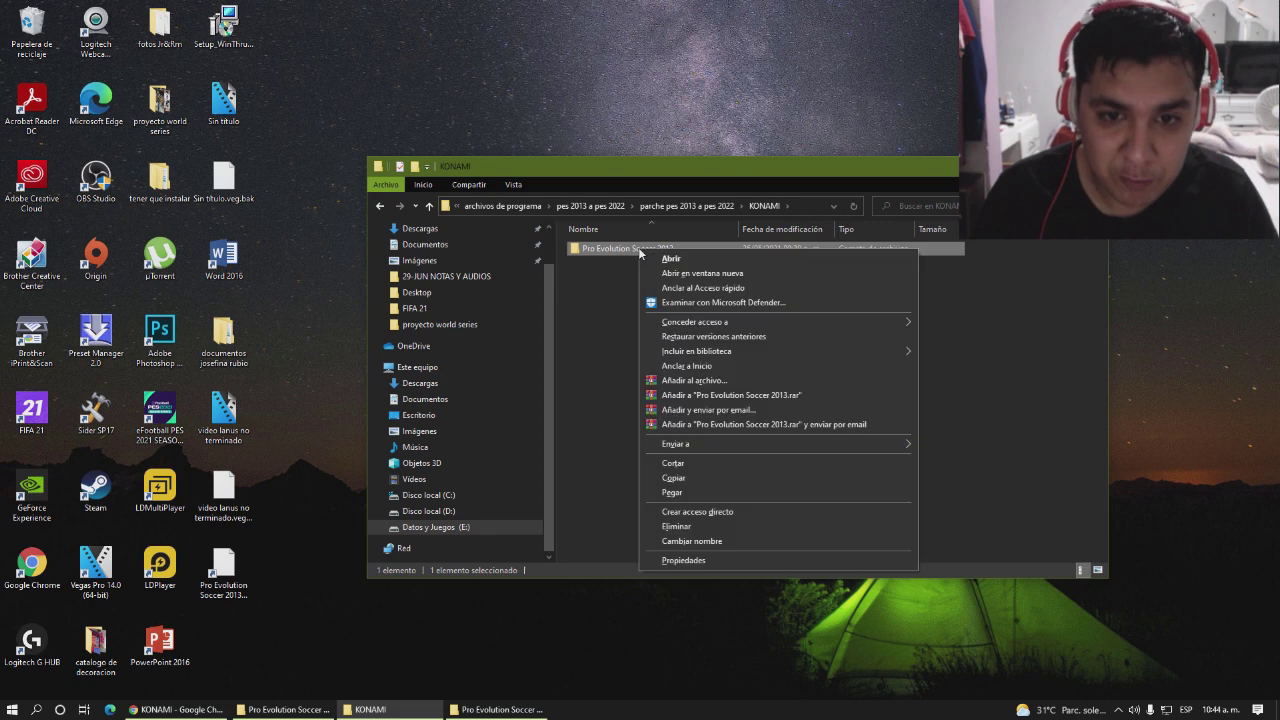
{"action": "left_click", "coordinate": [683, 463]}
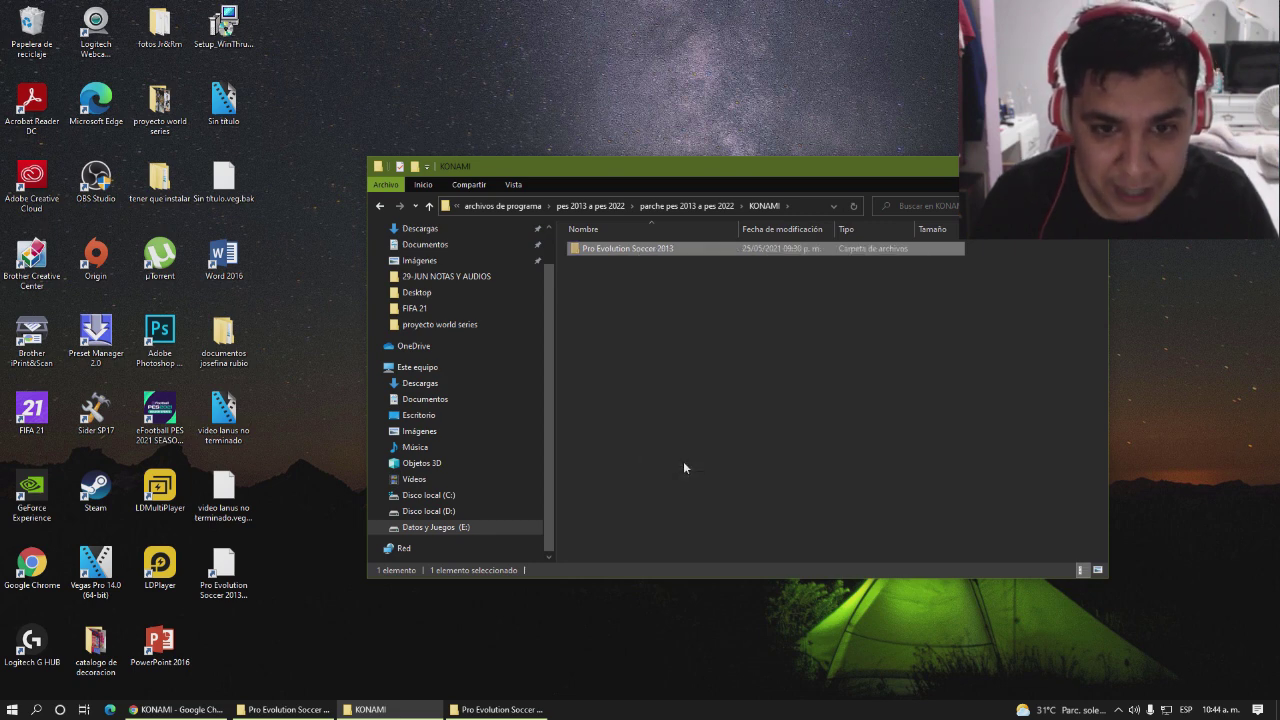
Open the KONAMI folder in Documentos and show the paste option for the Pro Evolution Soccer 2013 folder without applying it
{"action": "mouse_move", "coordinate": [300, 710]}
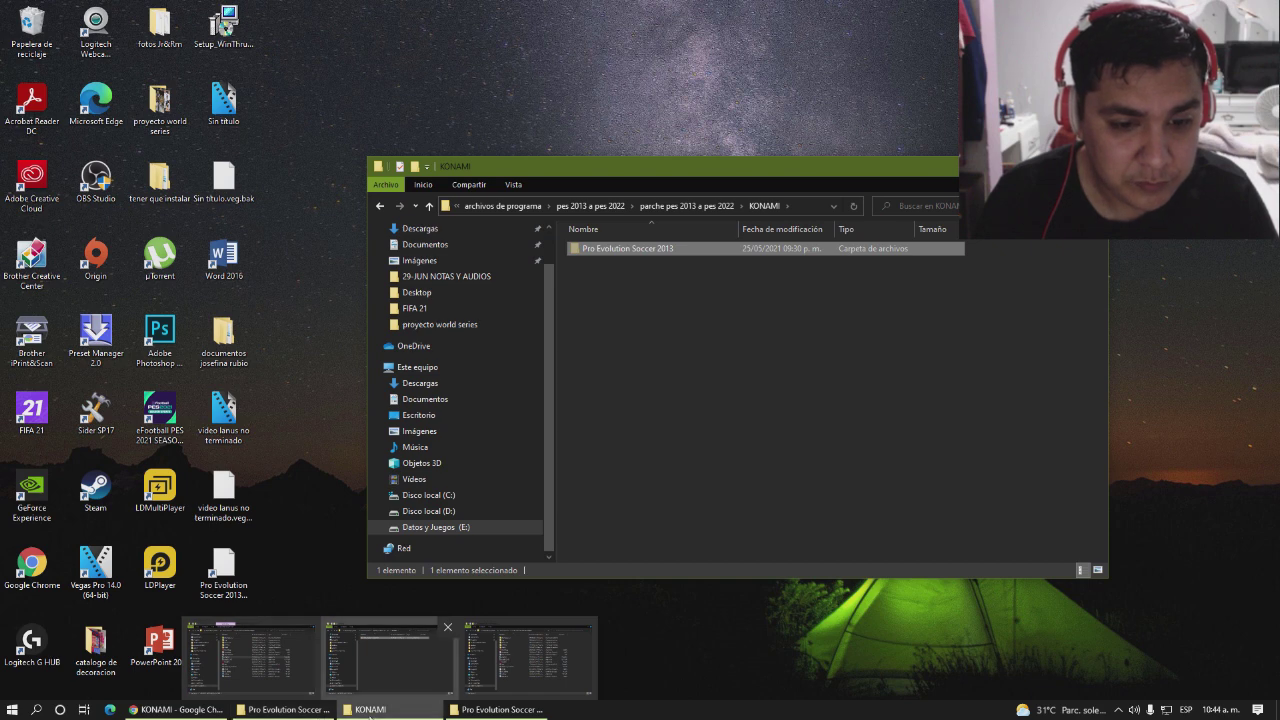
{"action": "left_click", "coordinate": [370, 710]}
{"action": "left_click", "coordinate": [370, 710]}
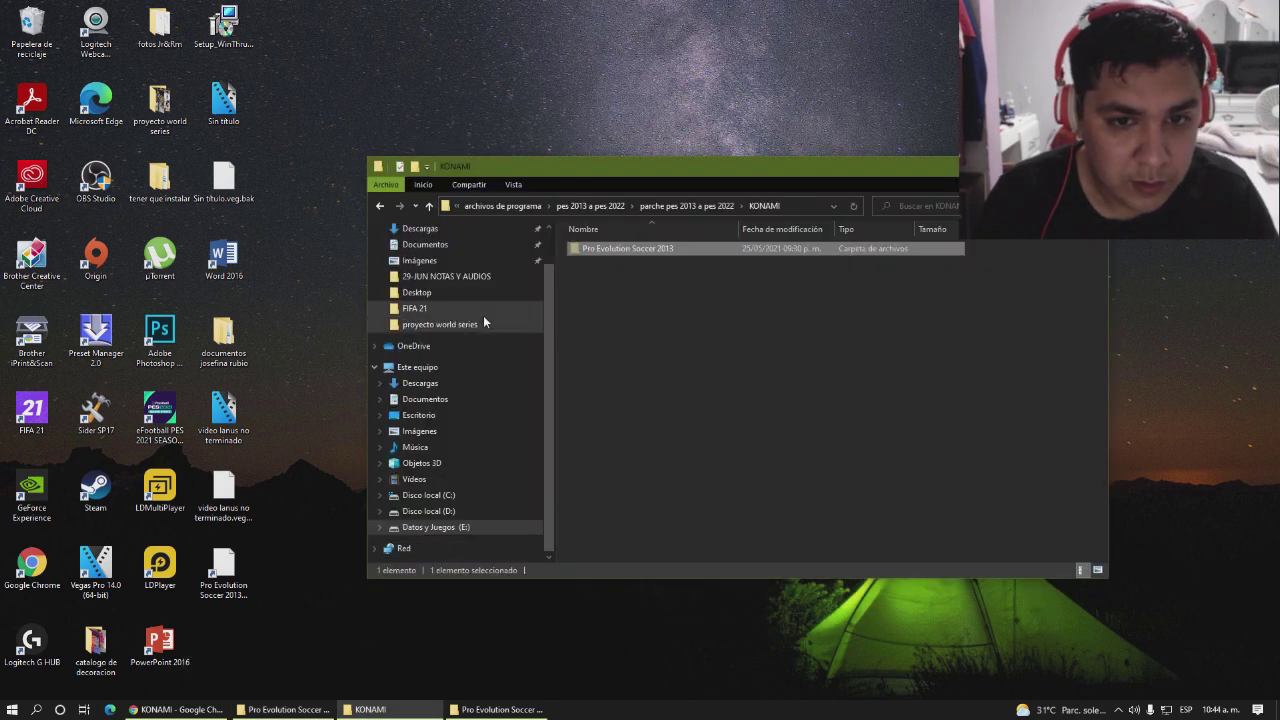
{"action": "left_click", "coordinate": [440, 246]}
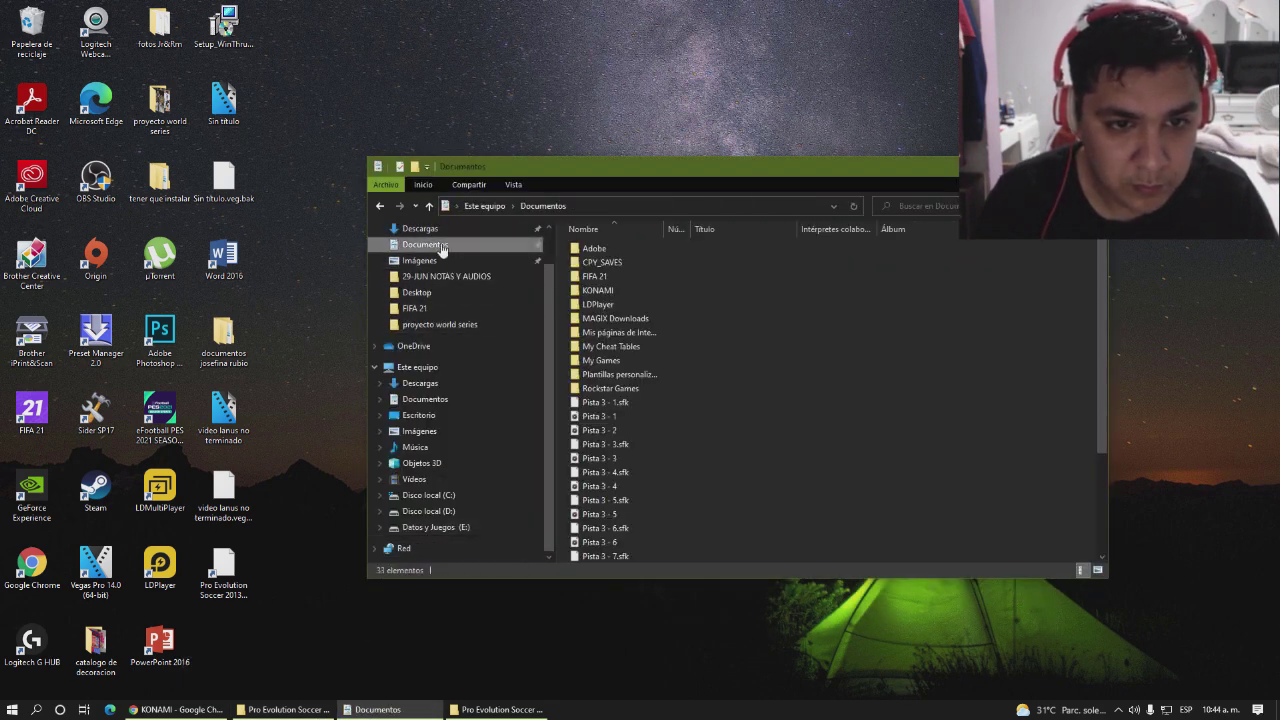
{"action": "double_click", "coordinate": [597, 290]}
{"action": "right_click", "coordinate": [609, 364]}
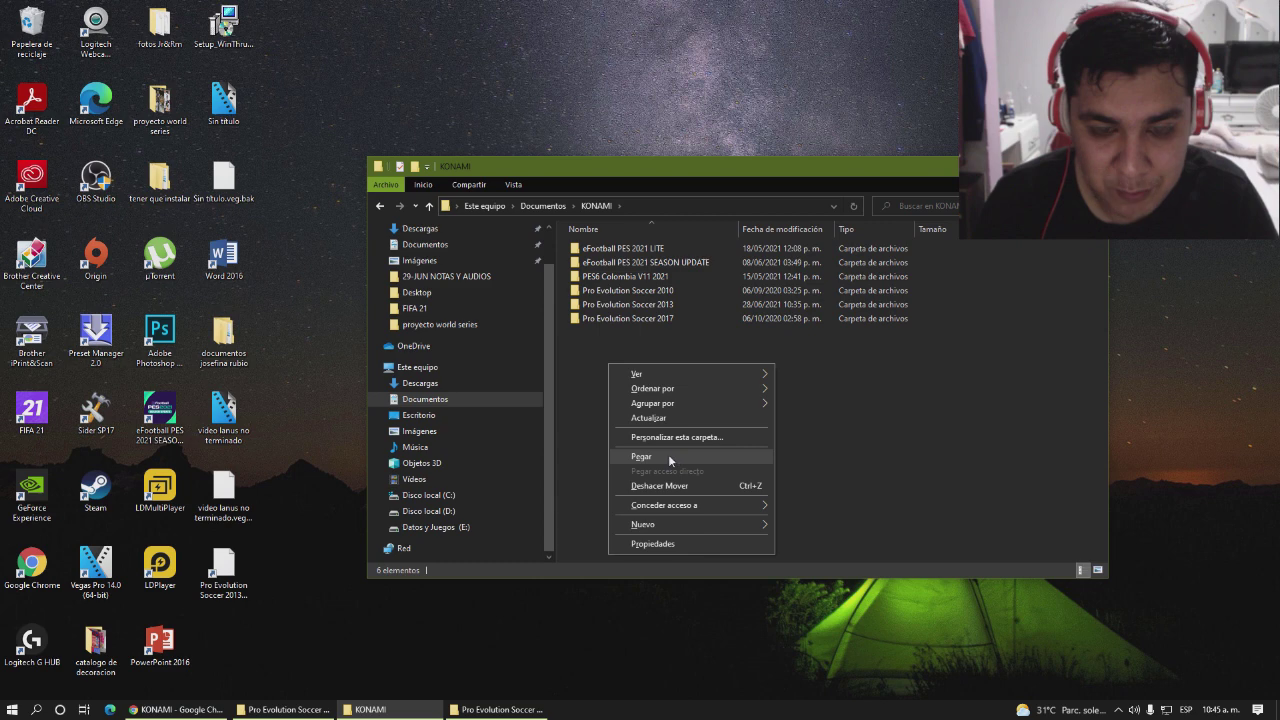
{"action": "left_click", "coordinate": [932, 367]}
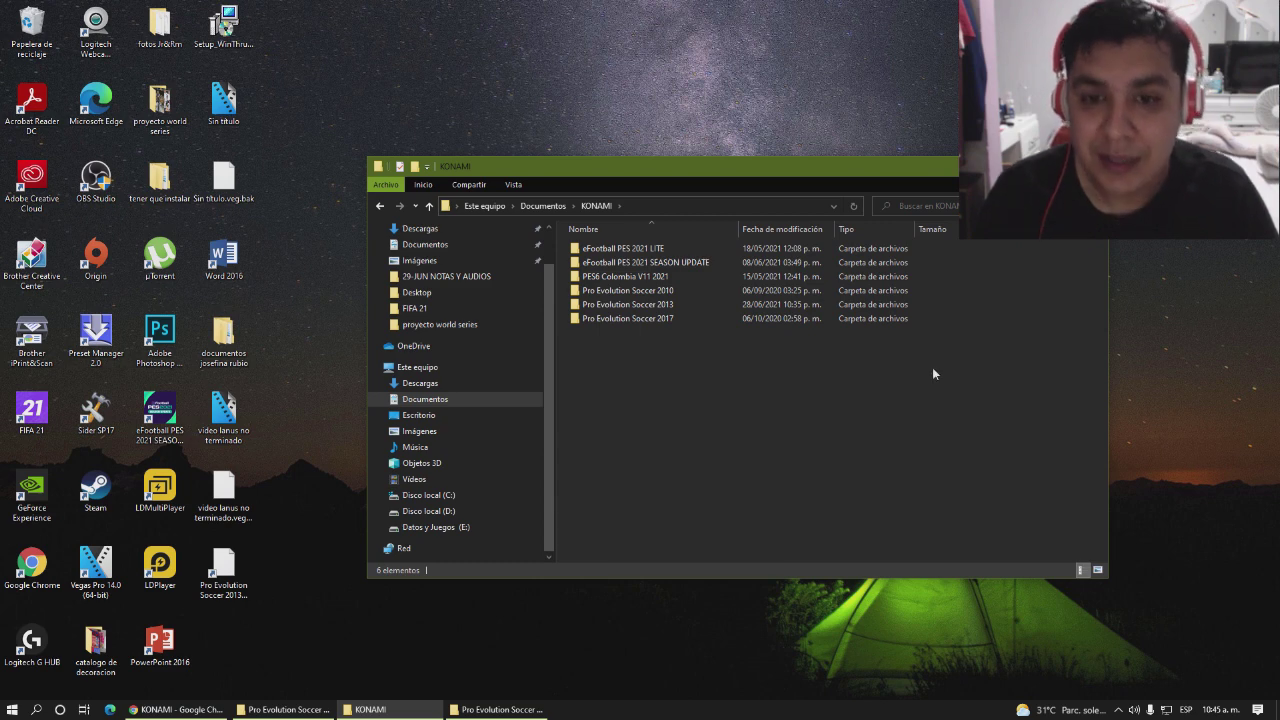
{"action": "left_click_drag", "start_coordinate": [830, 167], "coordinate": [660, 140]}
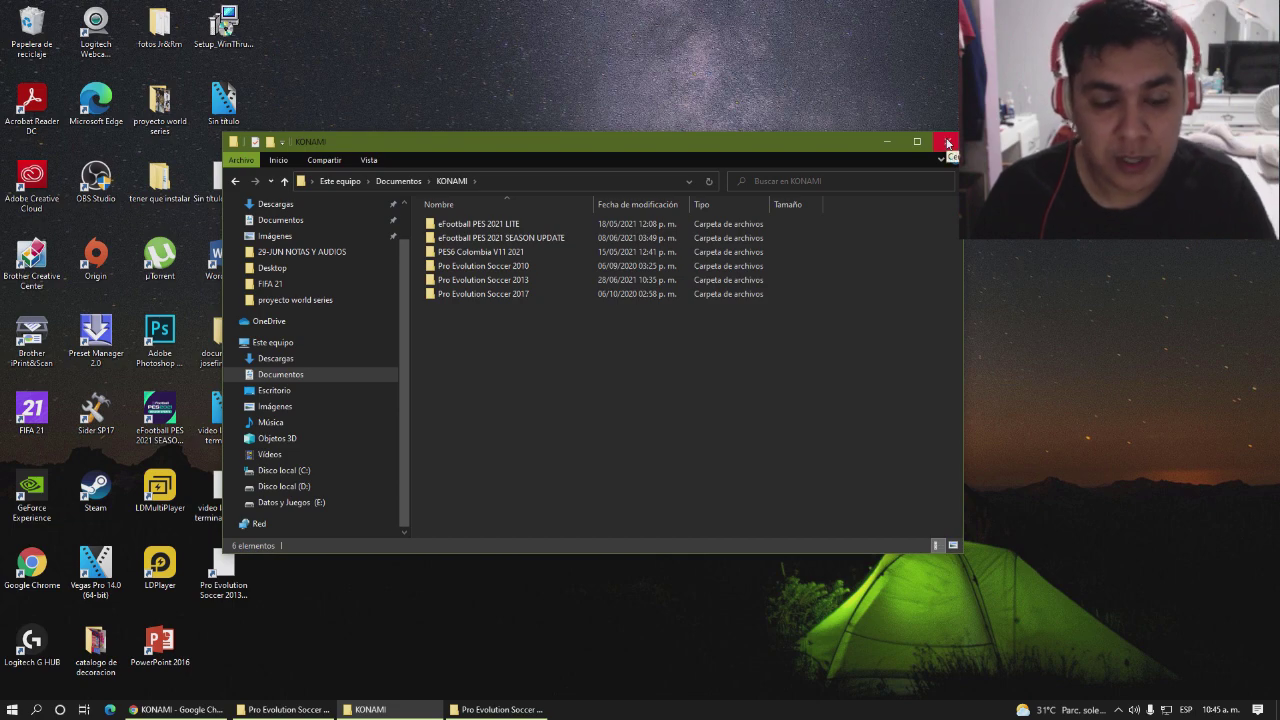
Show the available actions for the pes2013 application in the Pro Evolution Soccer 2013 Repack folder without applying any, and minimize that window
{"action": "left_click", "coordinate": [271, 710]}
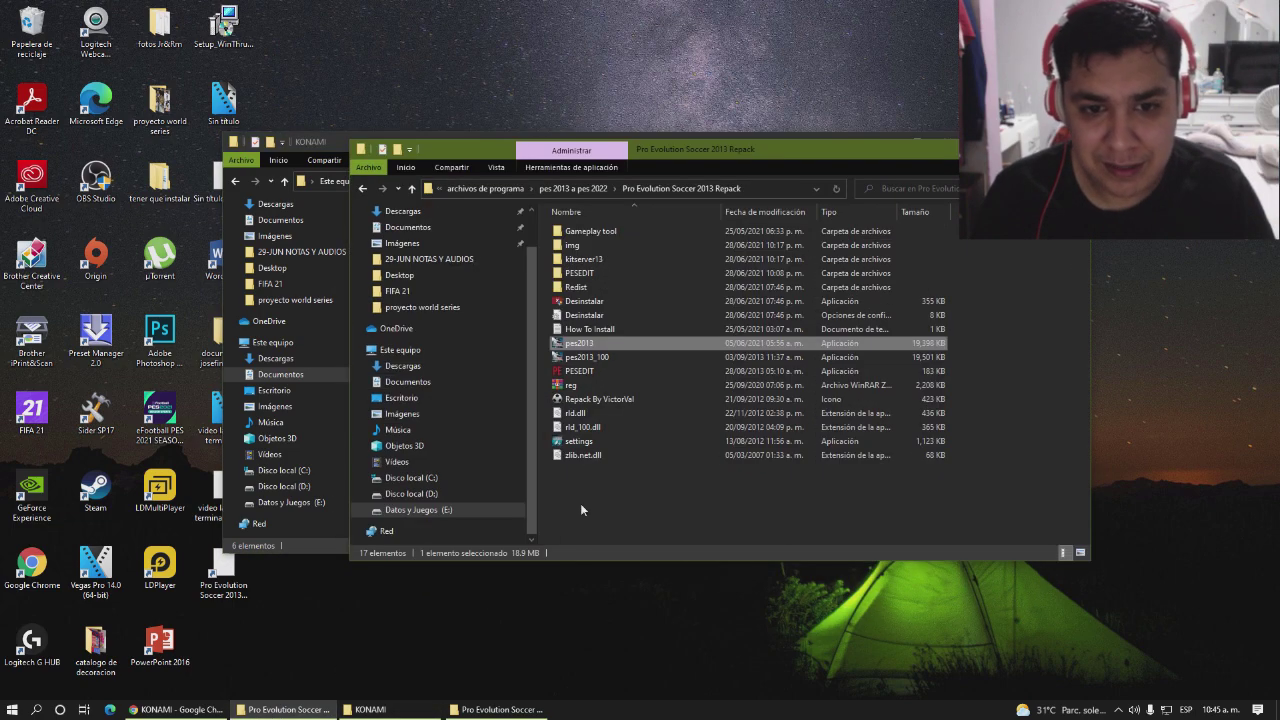
{"action": "left_click", "coordinate": [589, 345]}
{"action": "right_click", "coordinate": [589, 343]}
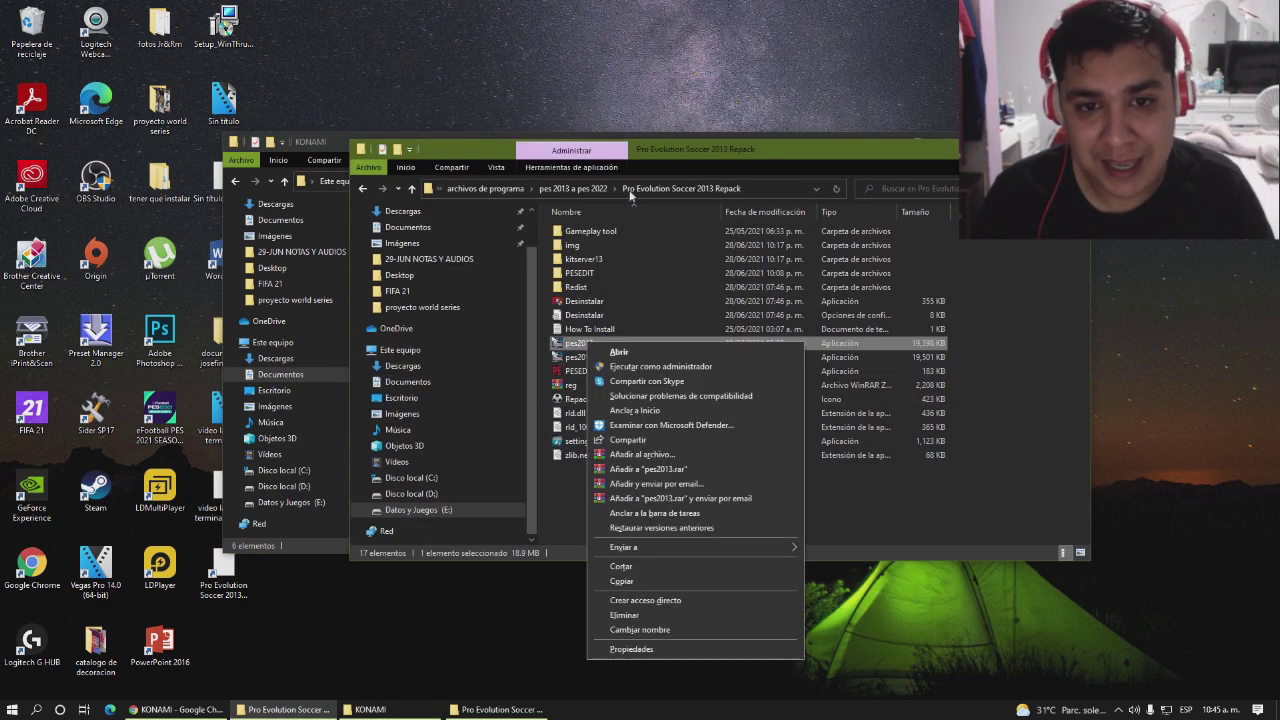
{"action": "left_click", "coordinate": [568, 488]}
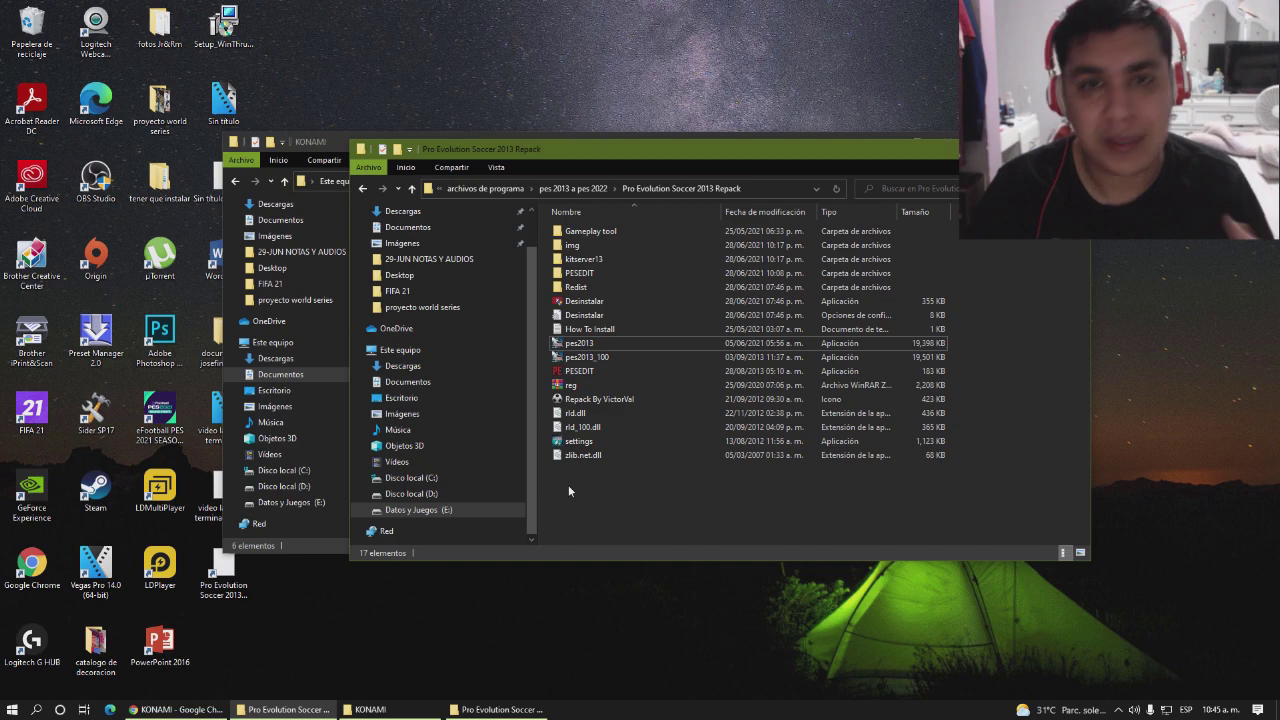
{"action": "left_click_drag", "start_coordinate": [854, 152], "coordinate": [762, 203]}
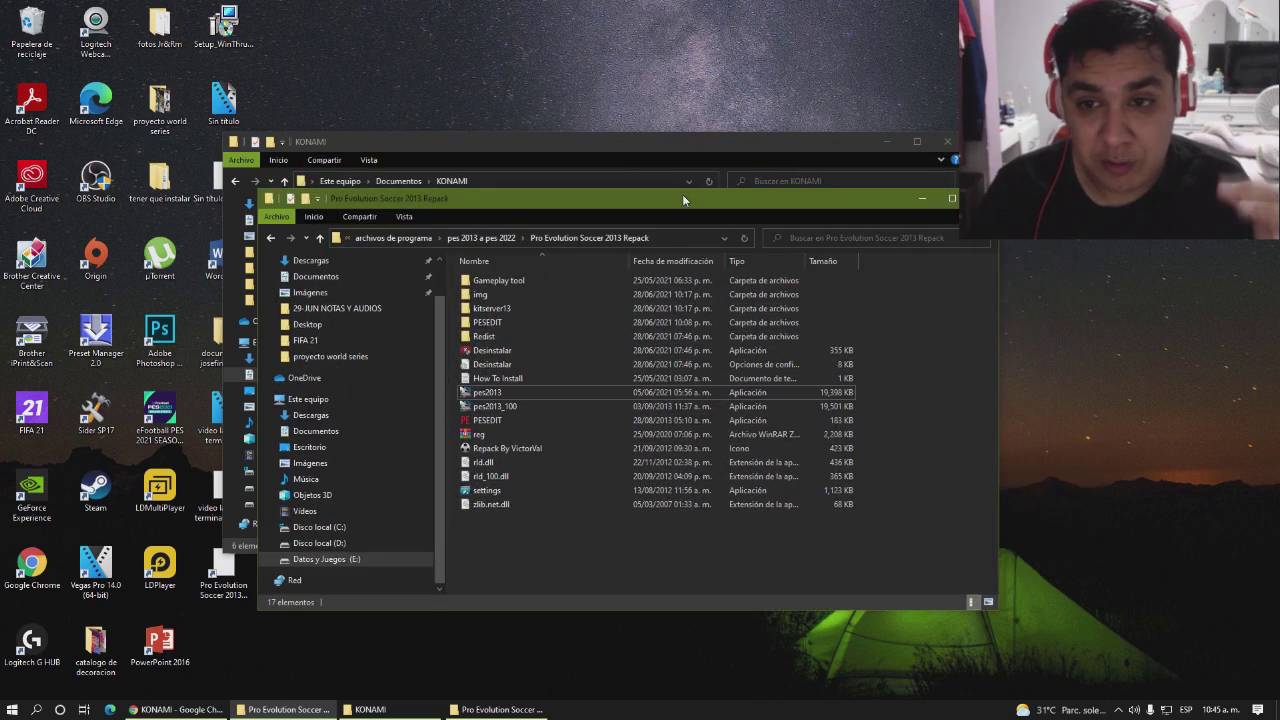
{"action": "left_click", "coordinate": [921, 202]}
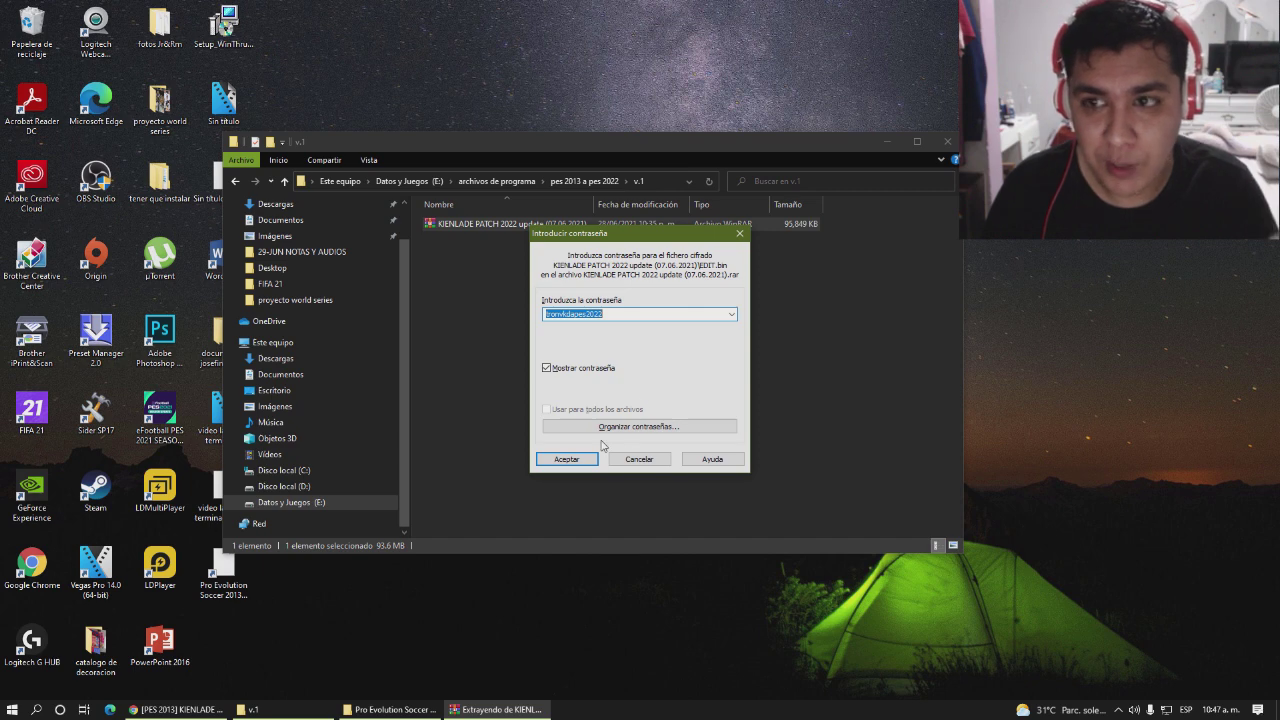
Confirm the archive password to extract KIENLADE PATCH 2022 update (07.06.2021), and cut the EDIT file from the extracted folder
{"action": "left_click", "coordinate": [566, 459]}
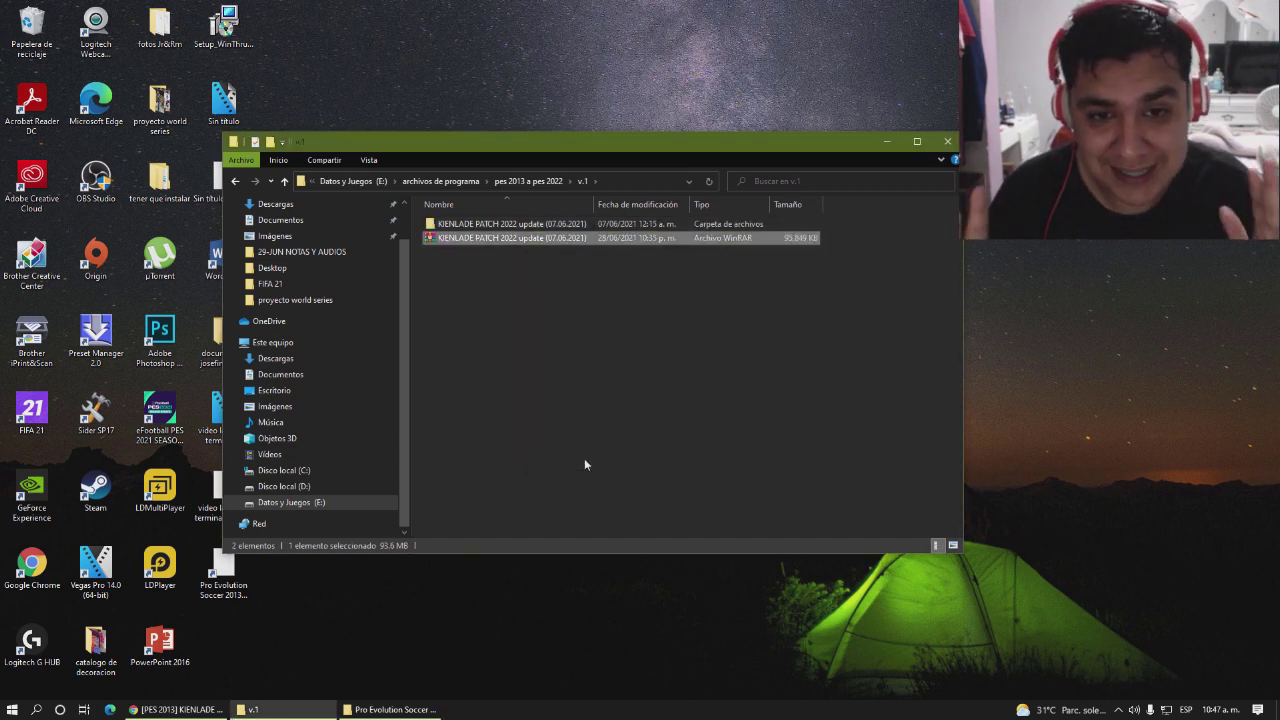
{"action": "double_click", "coordinate": [521, 226]}
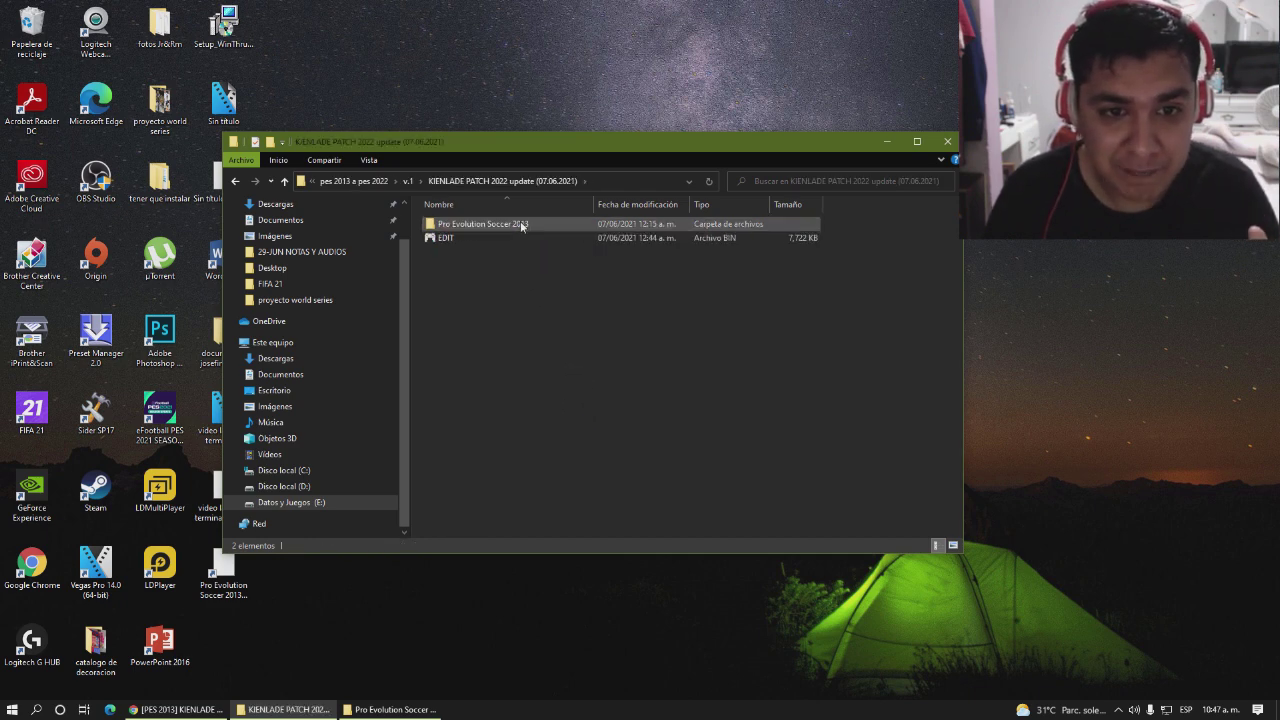
{"action": "right_click", "coordinate": [450, 240]}
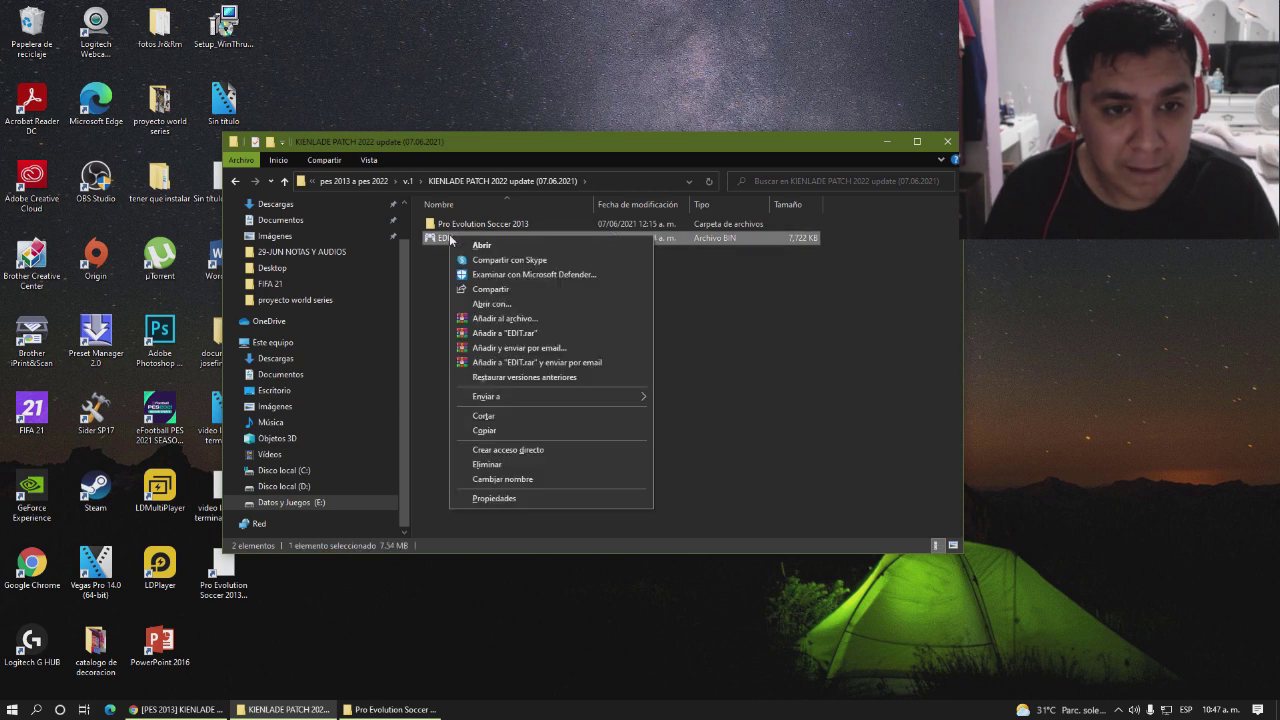
{"action": "left_click", "coordinate": [499, 416]}
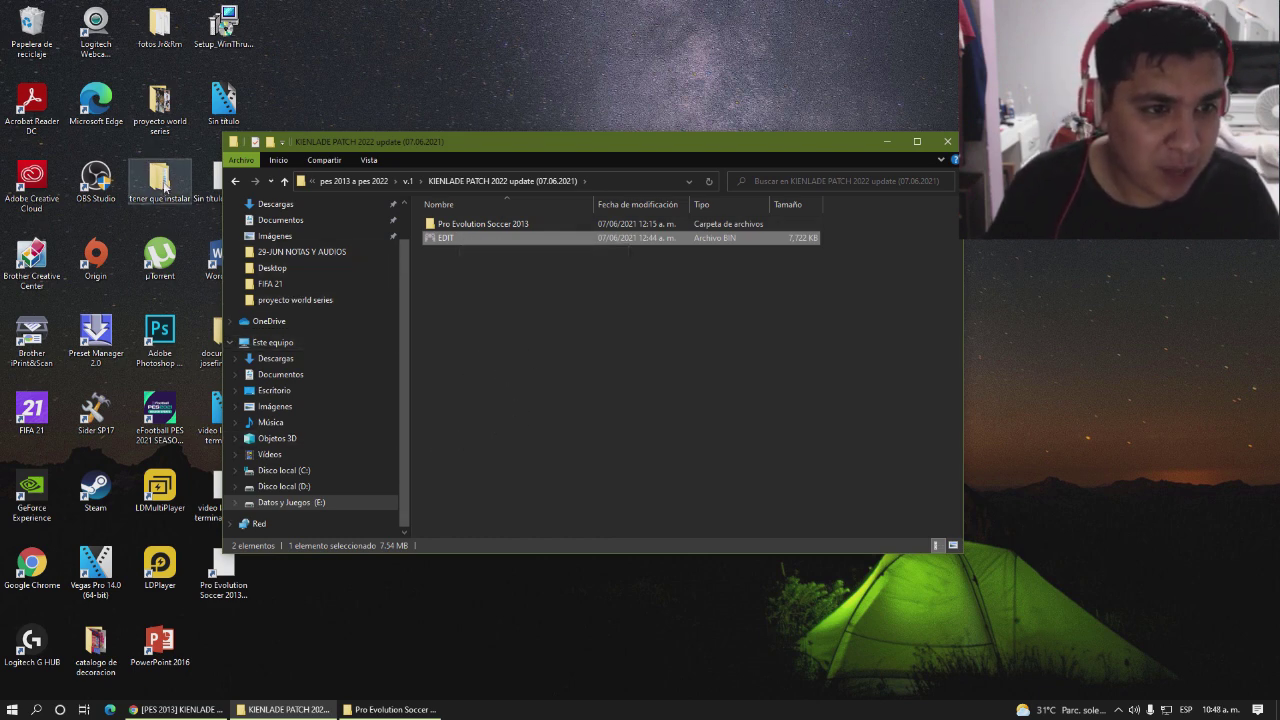
Open the save folder under Documentos, KONAMI, Pro Evolution Soccer 2013, show the paste option for EDIT without applying it, and close the window
{"action": "double_click", "coordinate": [160, 178]}
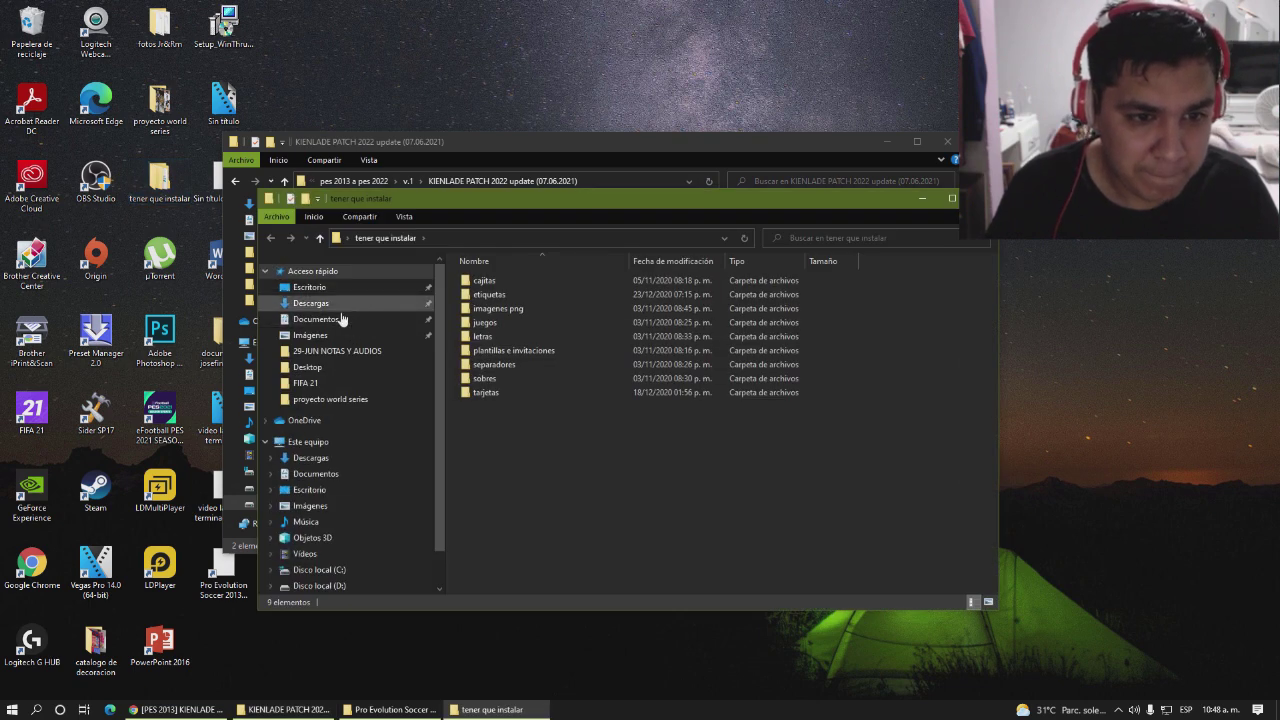
{"action": "left_click", "coordinate": [338, 319]}
{"action": "double_click", "coordinate": [493, 325]}
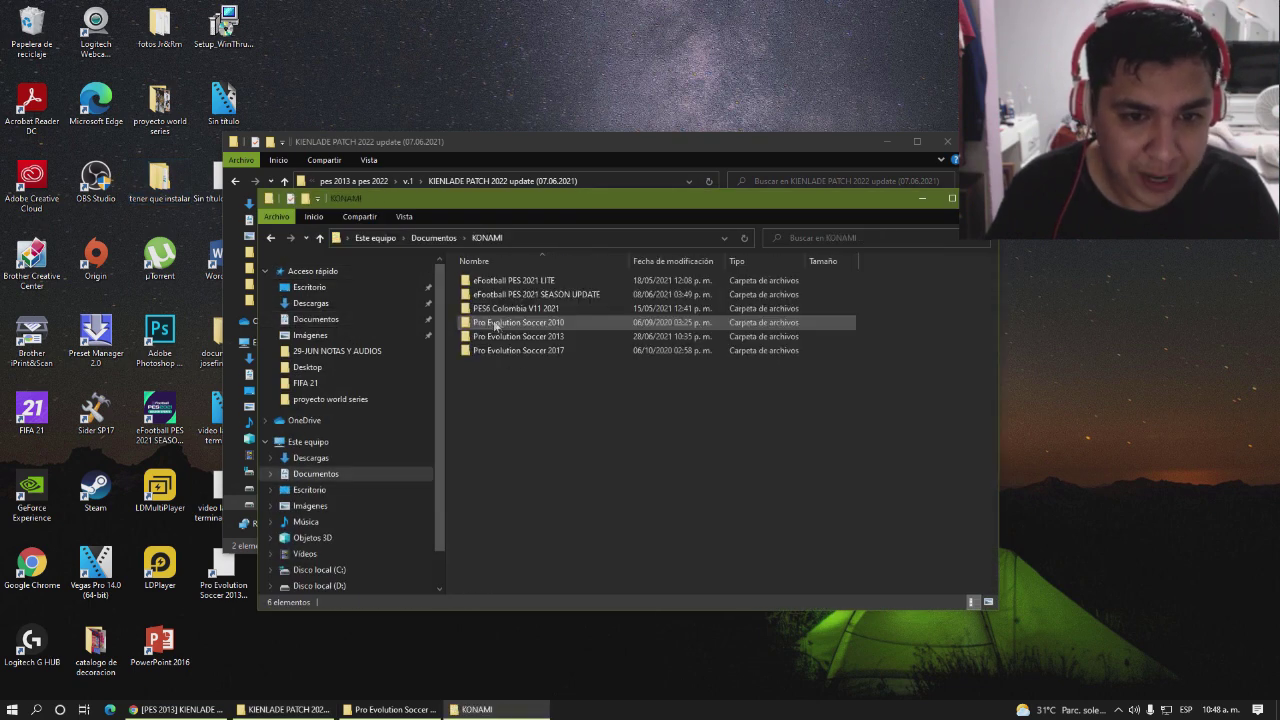
{"action": "double_click", "coordinate": [533, 334]}
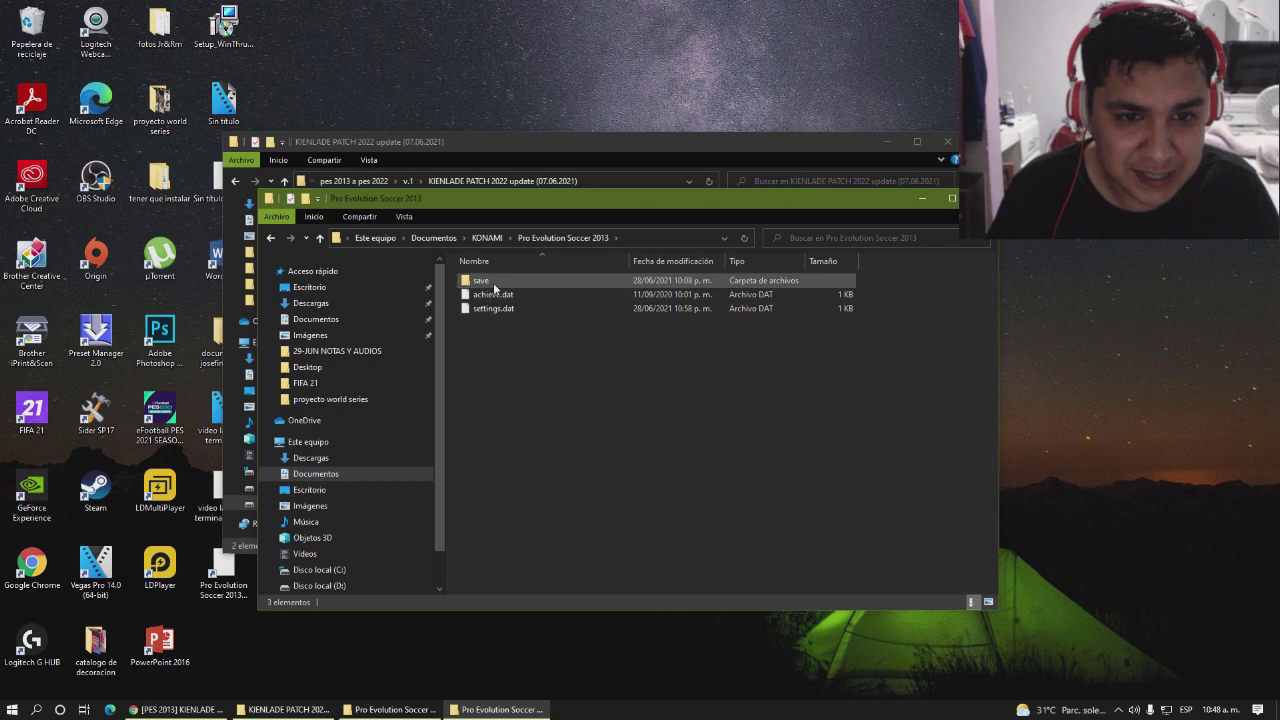
{"action": "double_click", "coordinate": [490, 282]}
{"action": "right_click", "coordinate": [931, 424]}
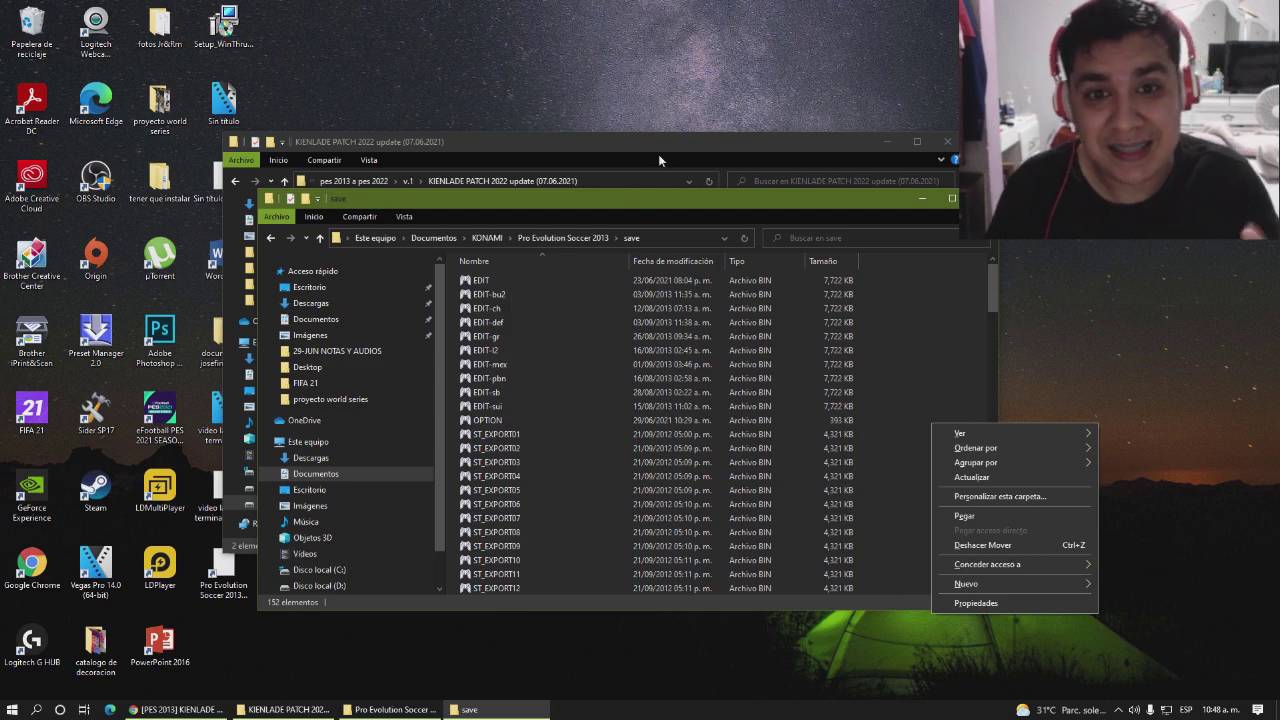
{"action": "left_click", "coordinate": [697, 198]}
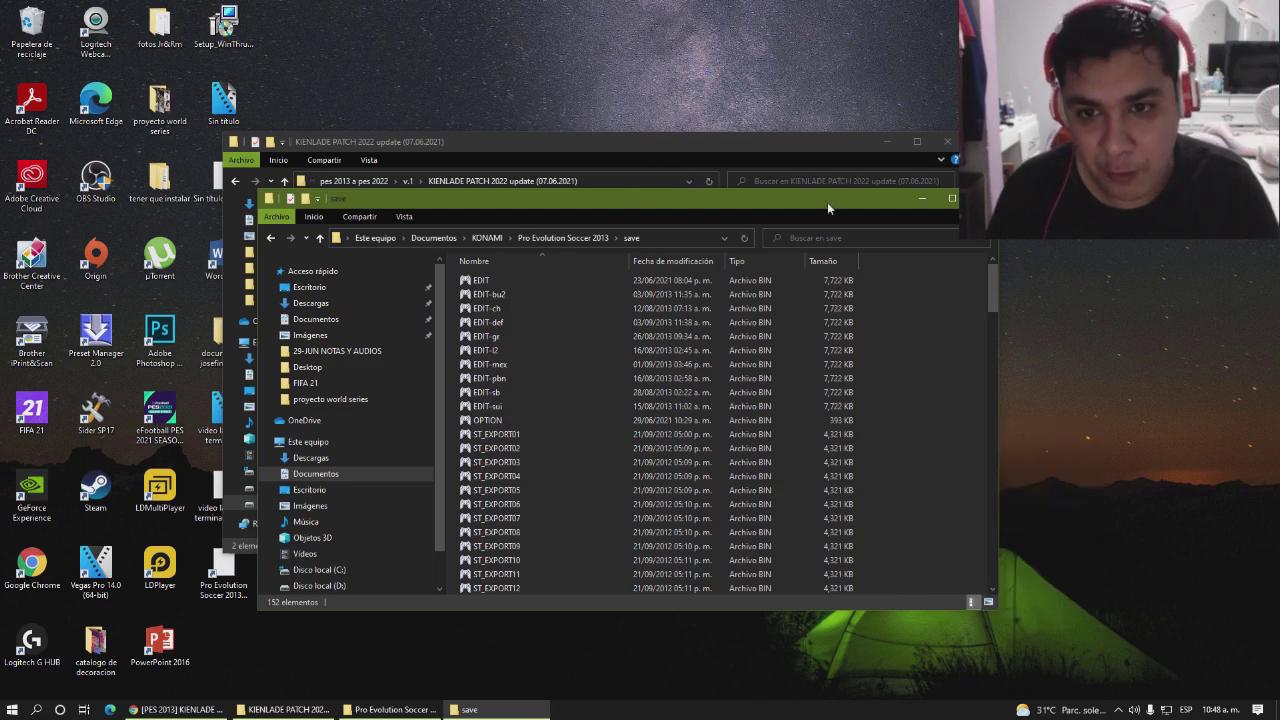
{"action": "left_click_drag", "start_coordinate": [827, 202], "coordinate": [738, 205]}
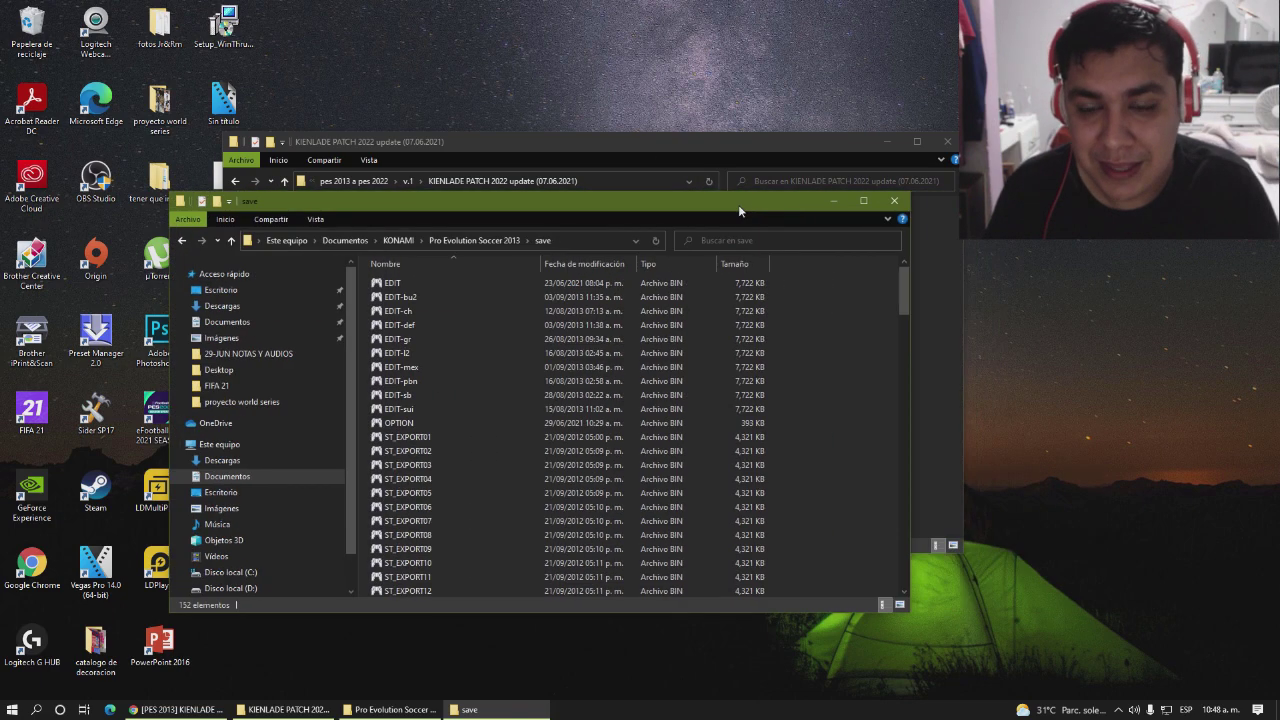
{"action": "left_click", "coordinate": [897, 201]}
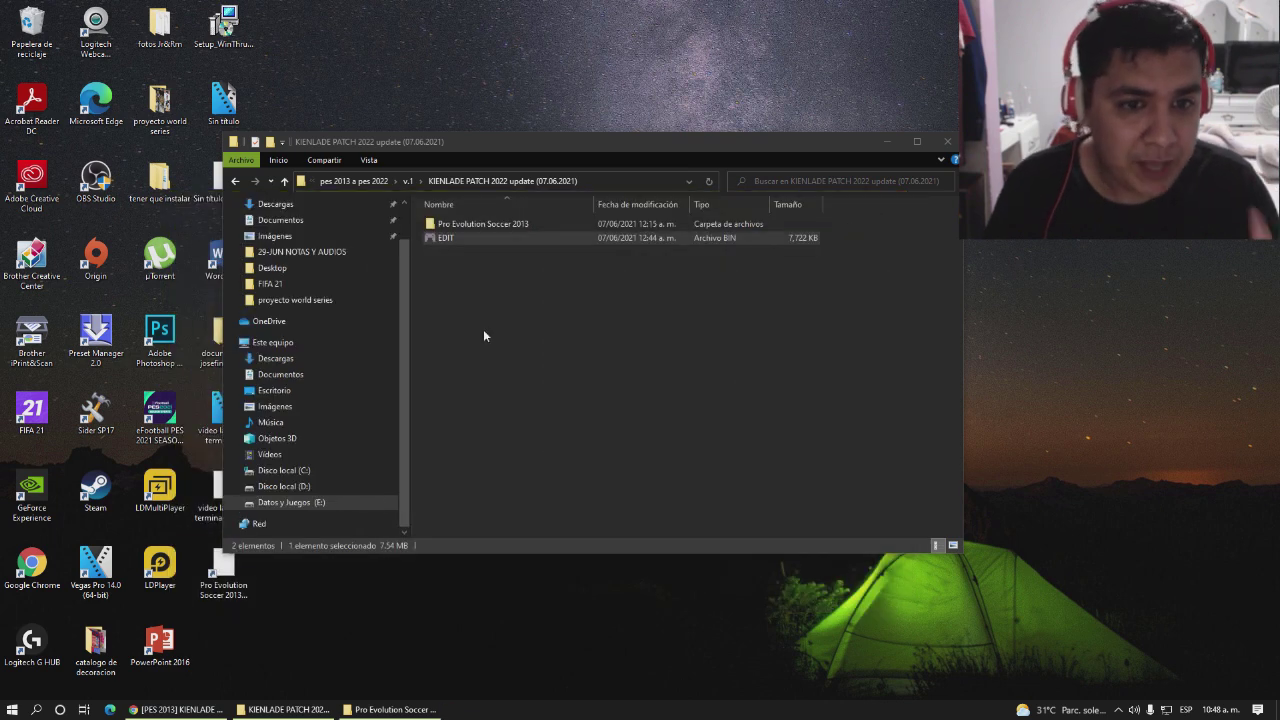
Cut the kitserver13 folder and pes2013 application from the 07.06.2021 update's Pro Evolution Soccer 2013 folder
{"action": "left_click", "coordinate": [493, 275]}
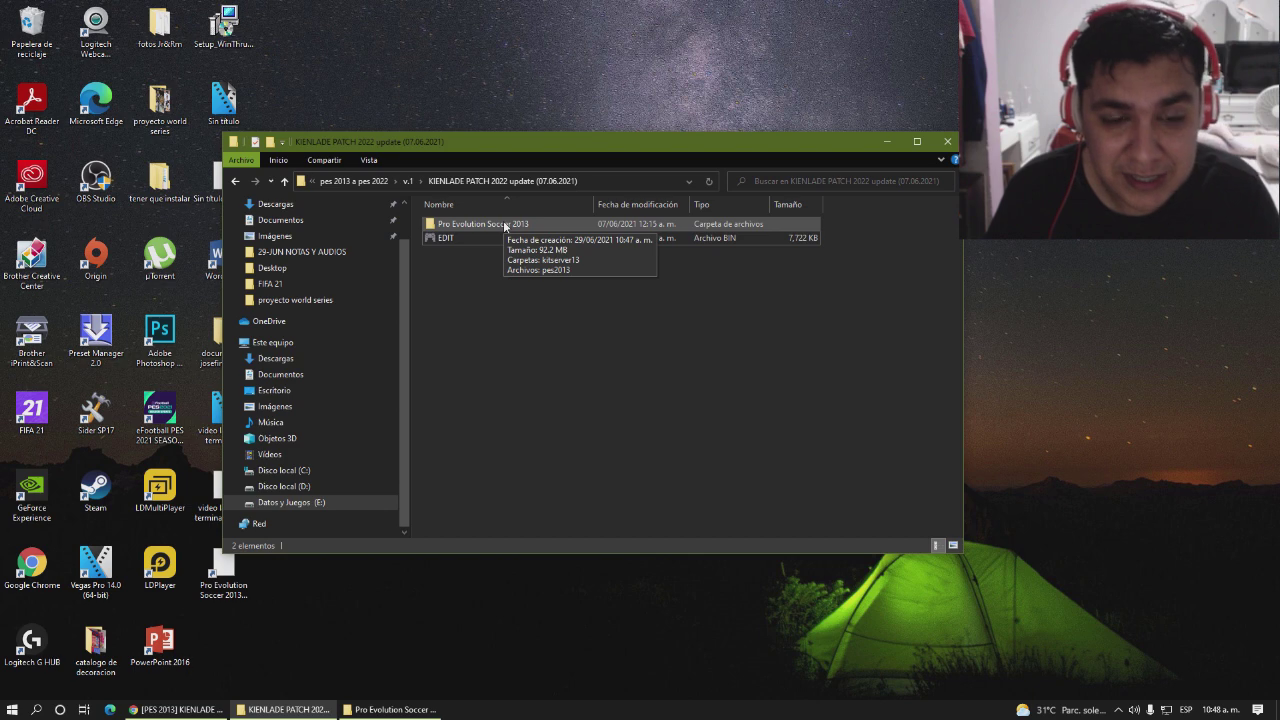
{"action": "double_click", "coordinate": [505, 224]}
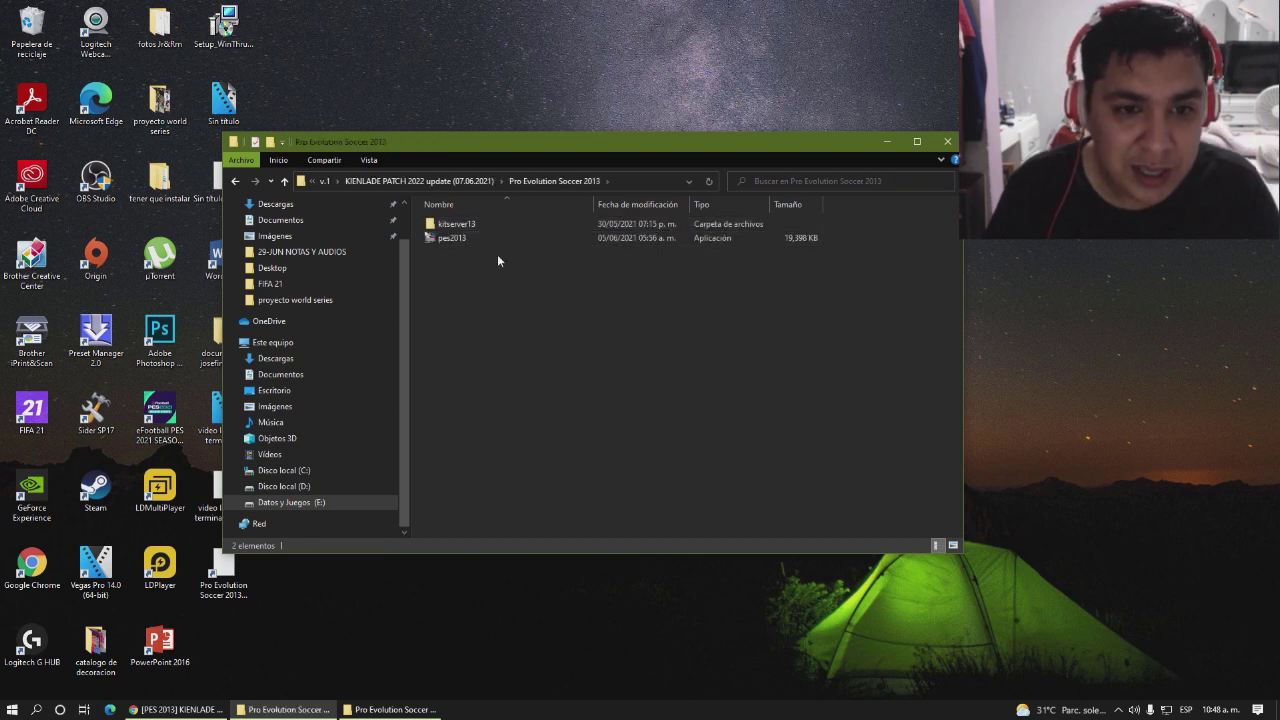
{"action": "left_click_drag", "start_coordinate": [496, 262], "coordinate": [475, 225]}
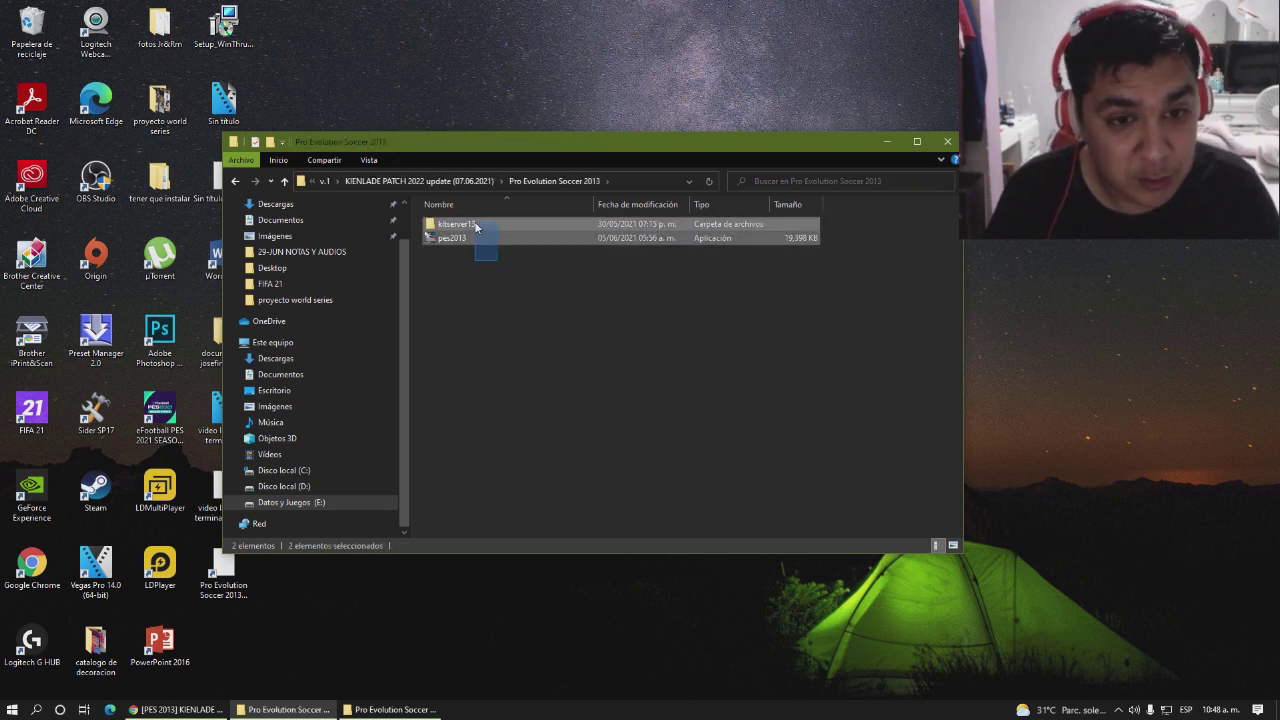
{"action": "right_click", "coordinate": [475, 225]}
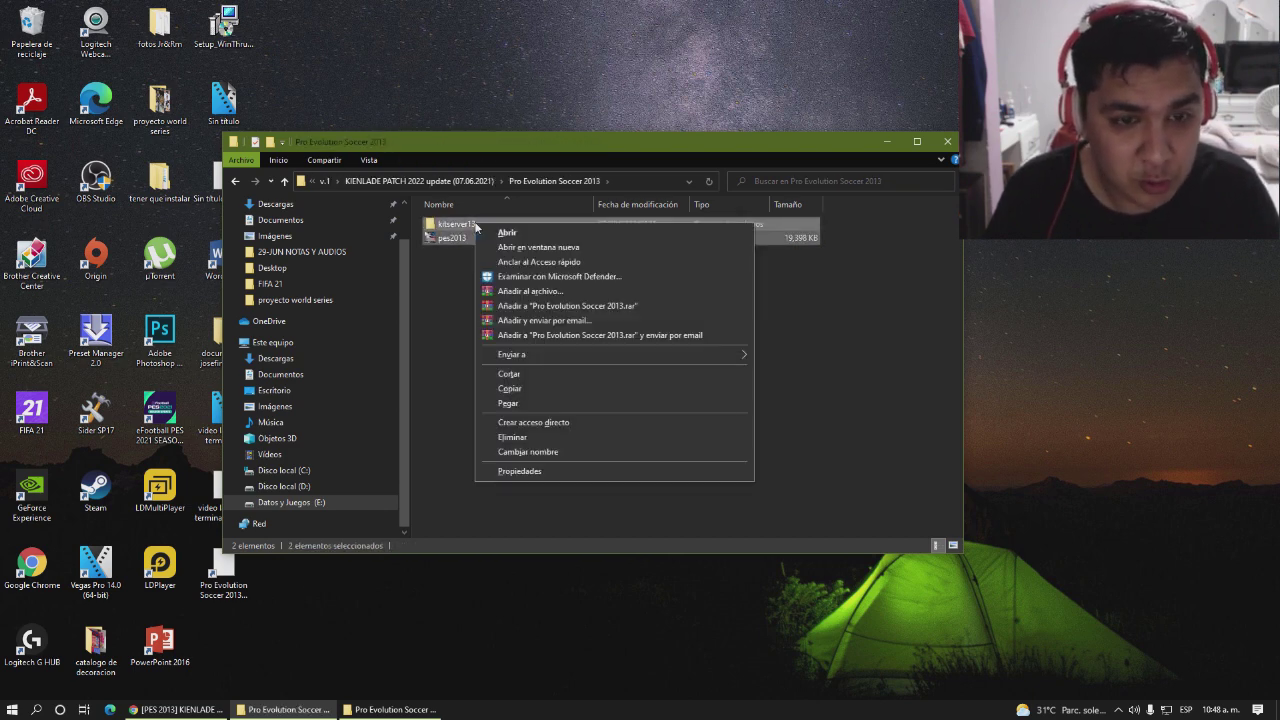
{"action": "left_click", "coordinate": [522, 373]}
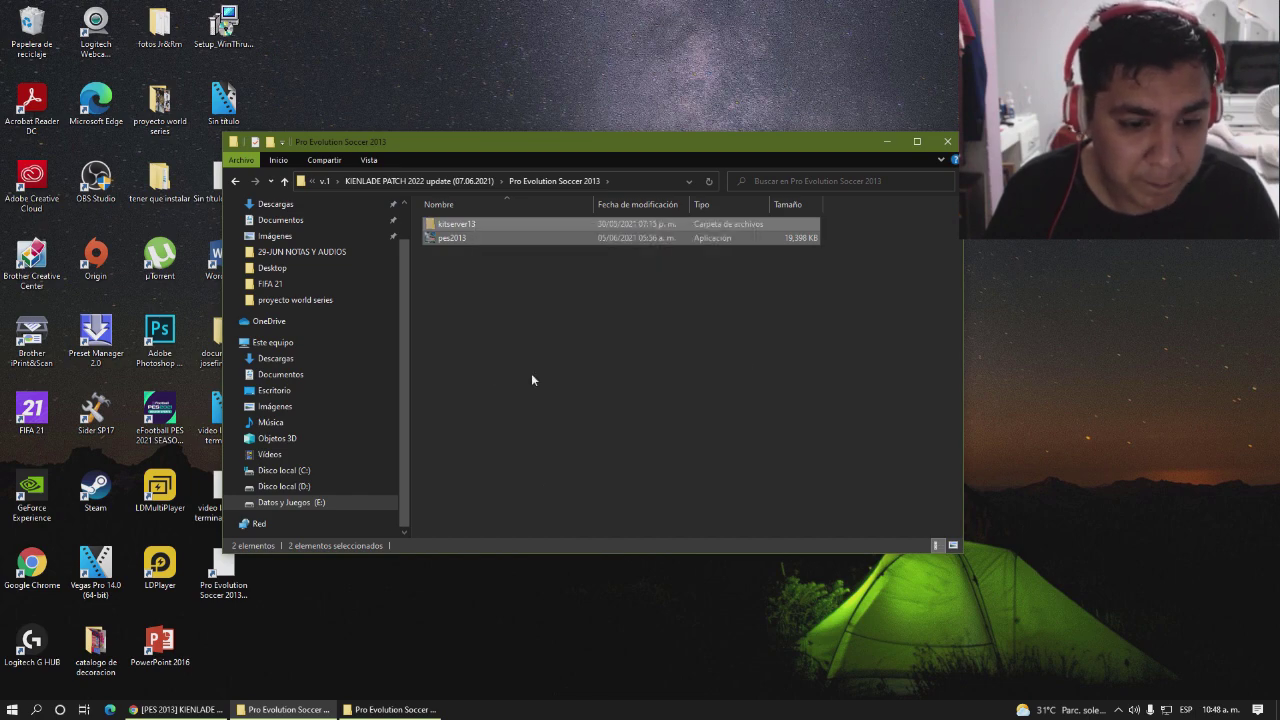
{"action": "left_click", "coordinate": [532, 378]}
Bring up the Pro Evolution Soccer 2013 Repack folder and show the paste option for the update files without applying it
{"action": "left_click", "coordinate": [390, 709]}
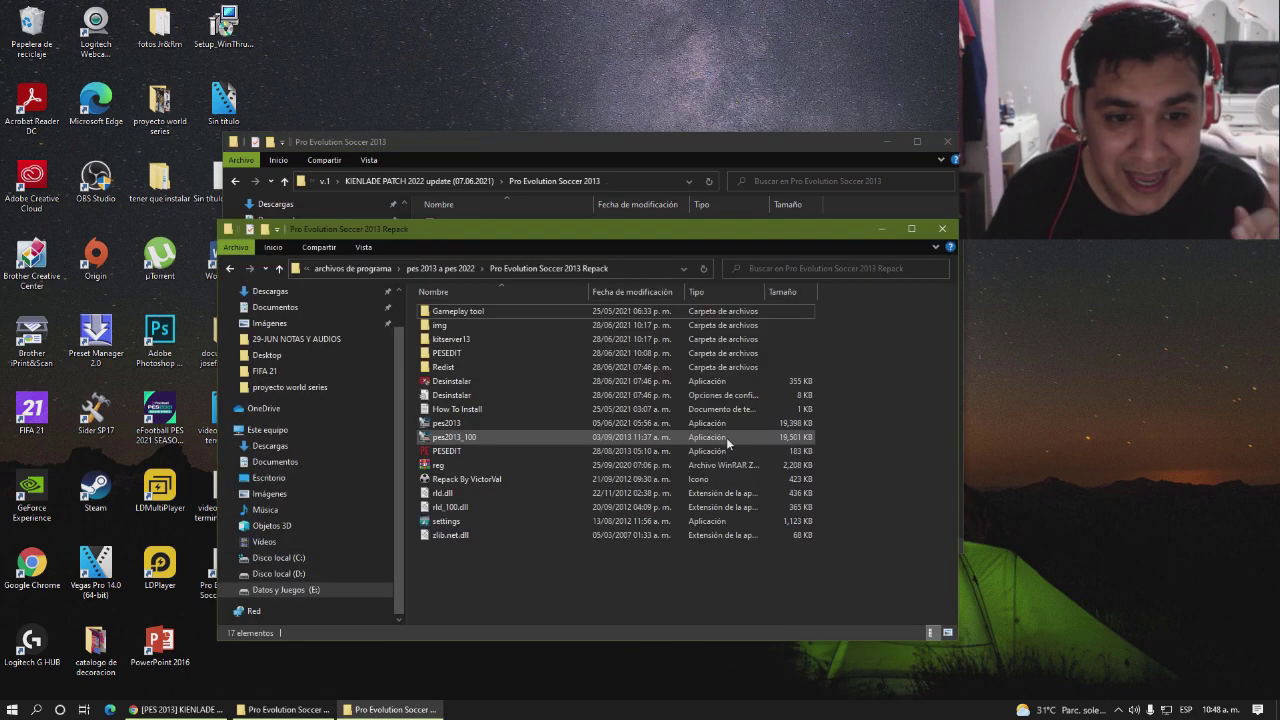
{"action": "right_click", "coordinate": [607, 570]}
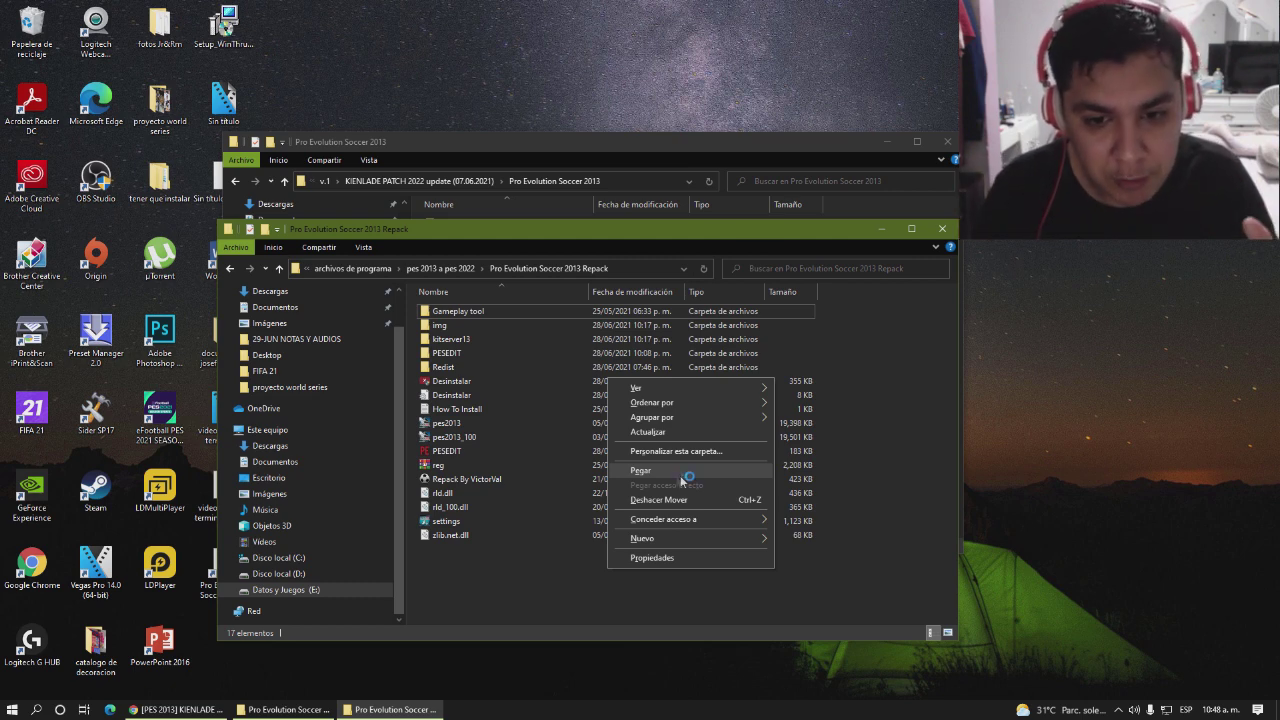
{"action": "left_click", "coordinate": [604, 612]}
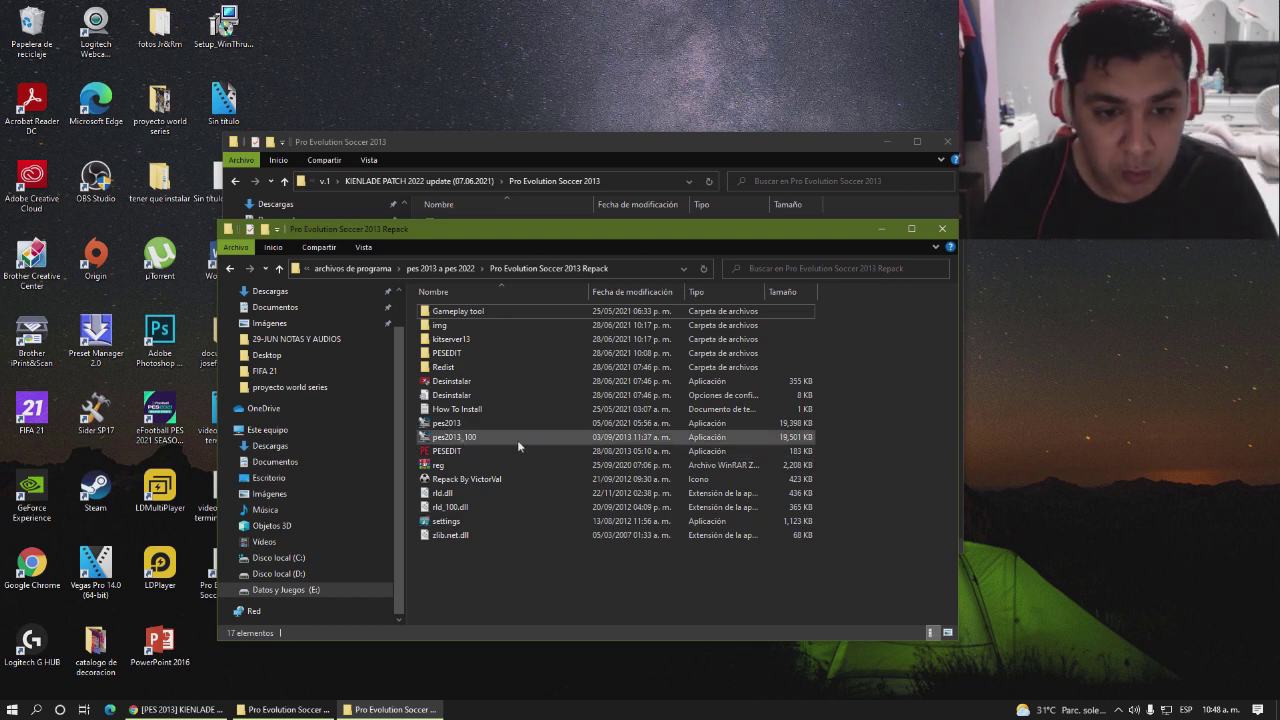
Show the available actions for the game folder's pes2013 application without applying any, and return to the update folder window
{"action": "right_click", "coordinate": [460, 423]}
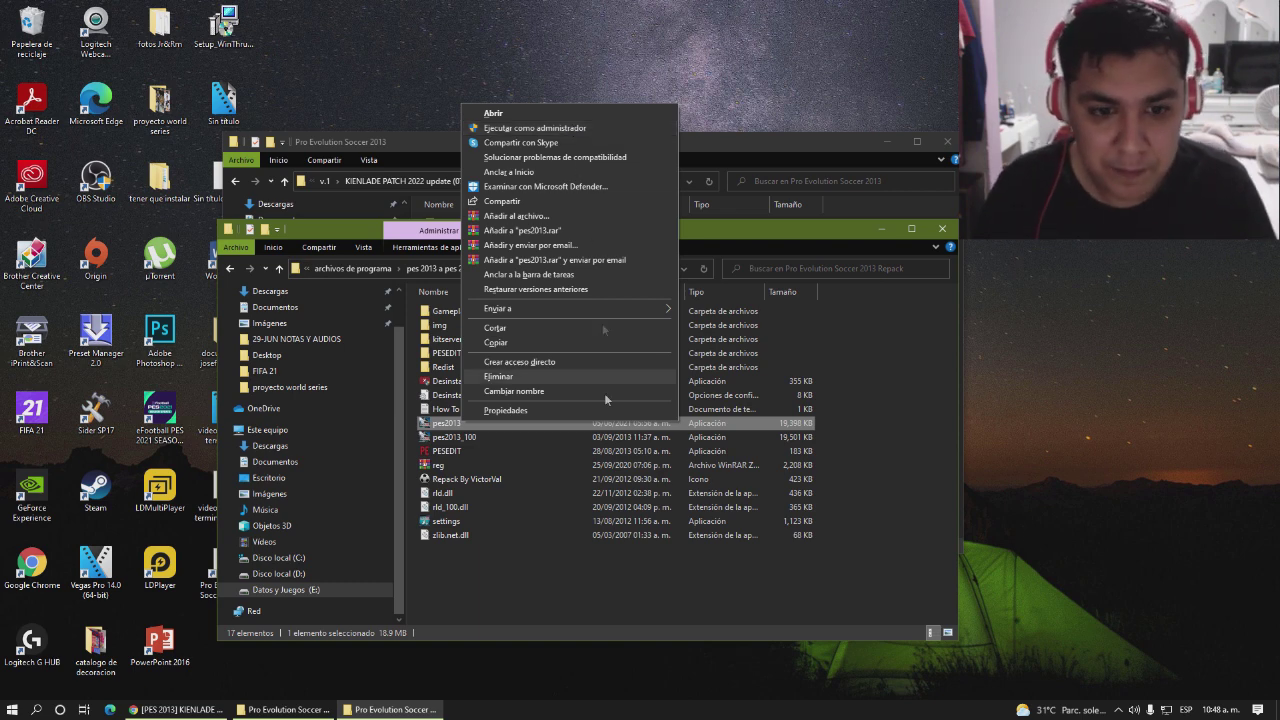
{"action": "left_click", "coordinate": [610, 595]}
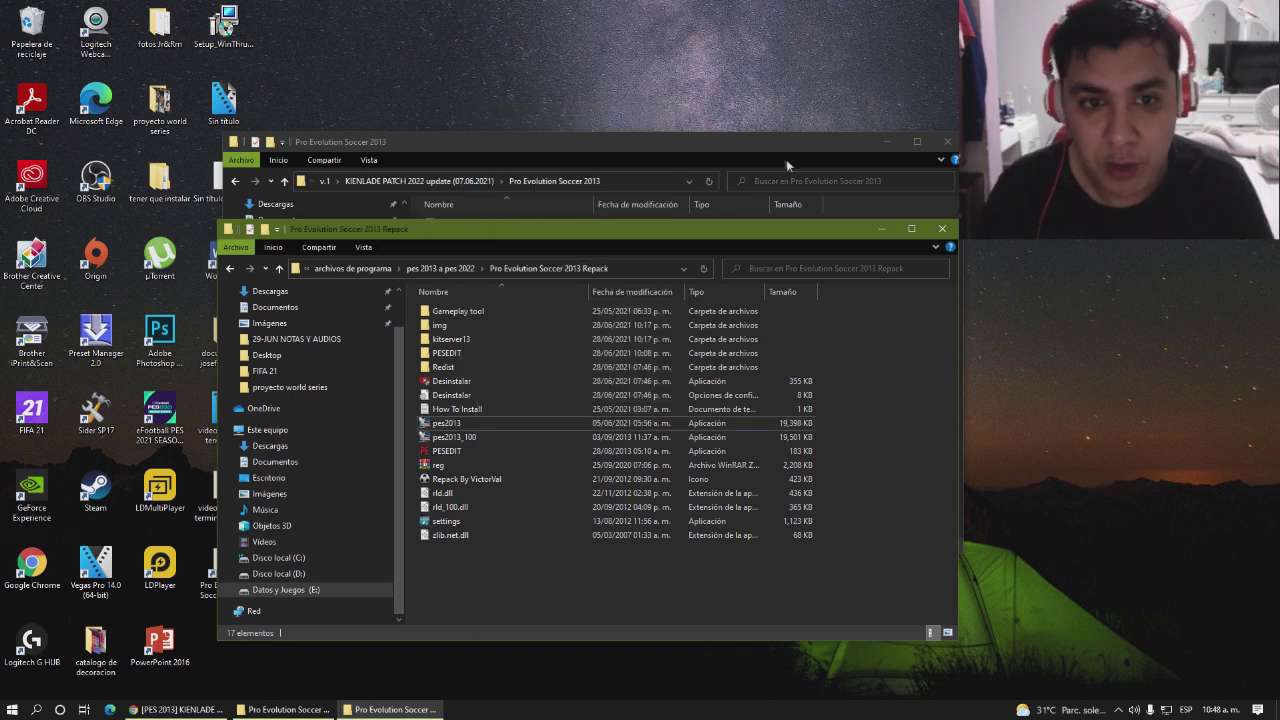
{"action": "left_click", "coordinate": [757, 140]}
{"action": "left_click", "coordinate": [574, 589]}
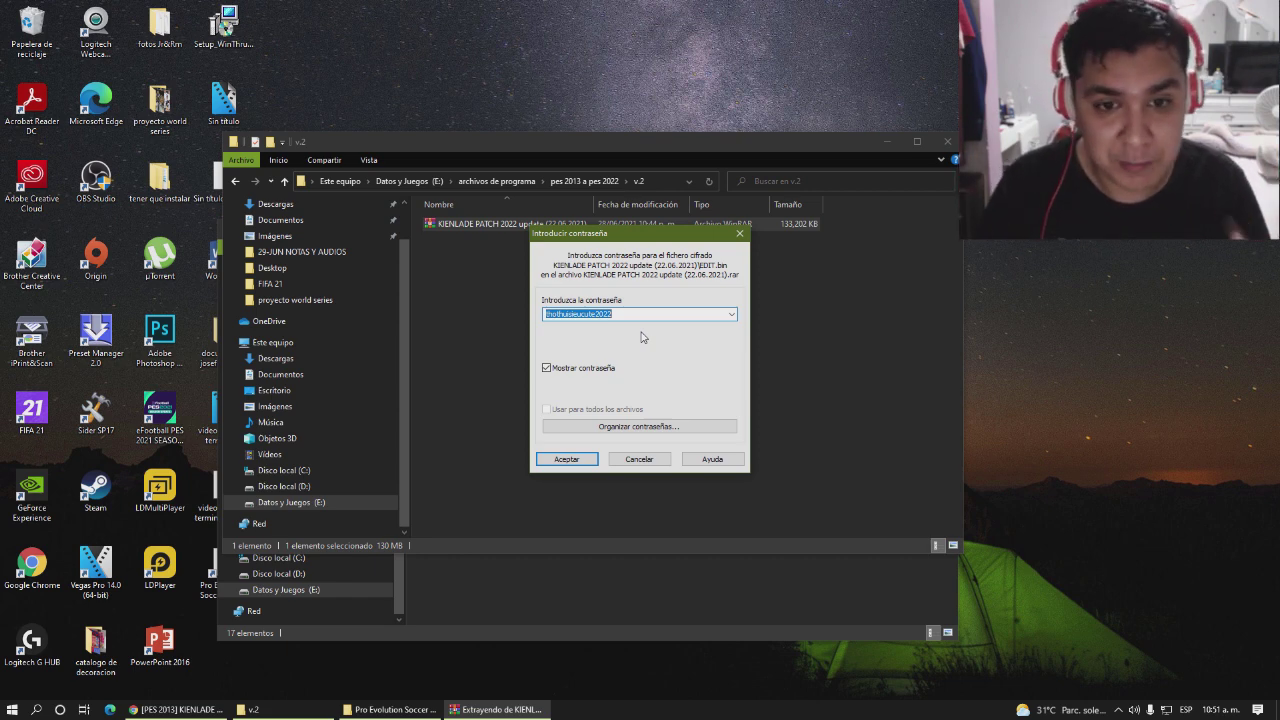
Confirm the archive password to extract KIENLADE PATCH 2022 update (22.06.2021), open the extracted folder and show EDIT's cut option without applying it
{"action": "left_click", "coordinate": [569, 459]}
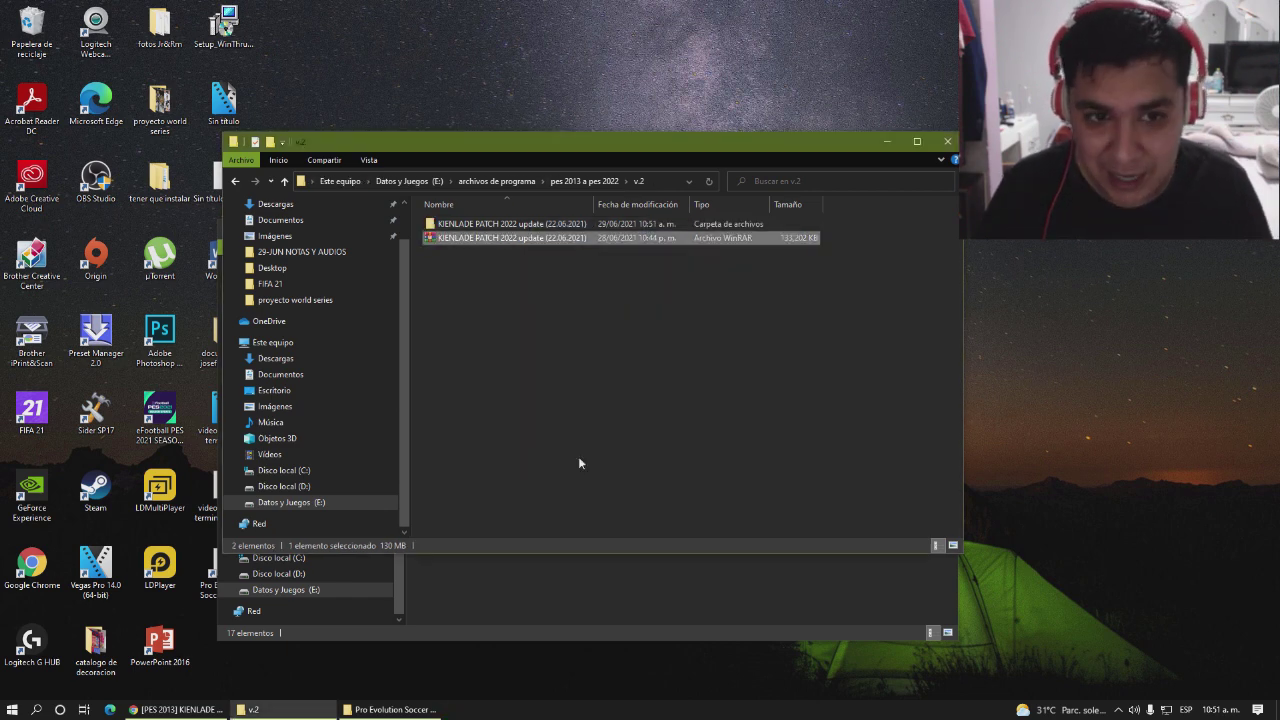
{"action": "left_click", "coordinate": [524, 224]}
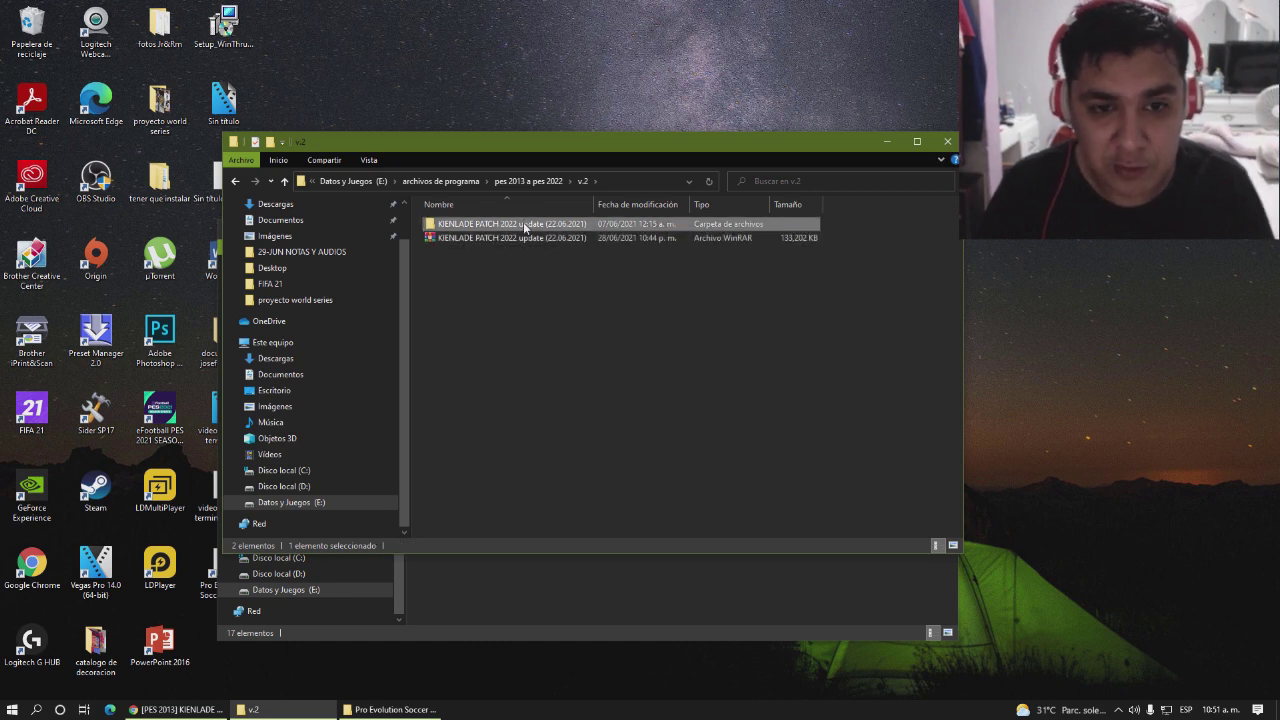
{"action": "double_click", "coordinate": [524, 224]}
{"action": "right_click", "coordinate": [445, 240]}
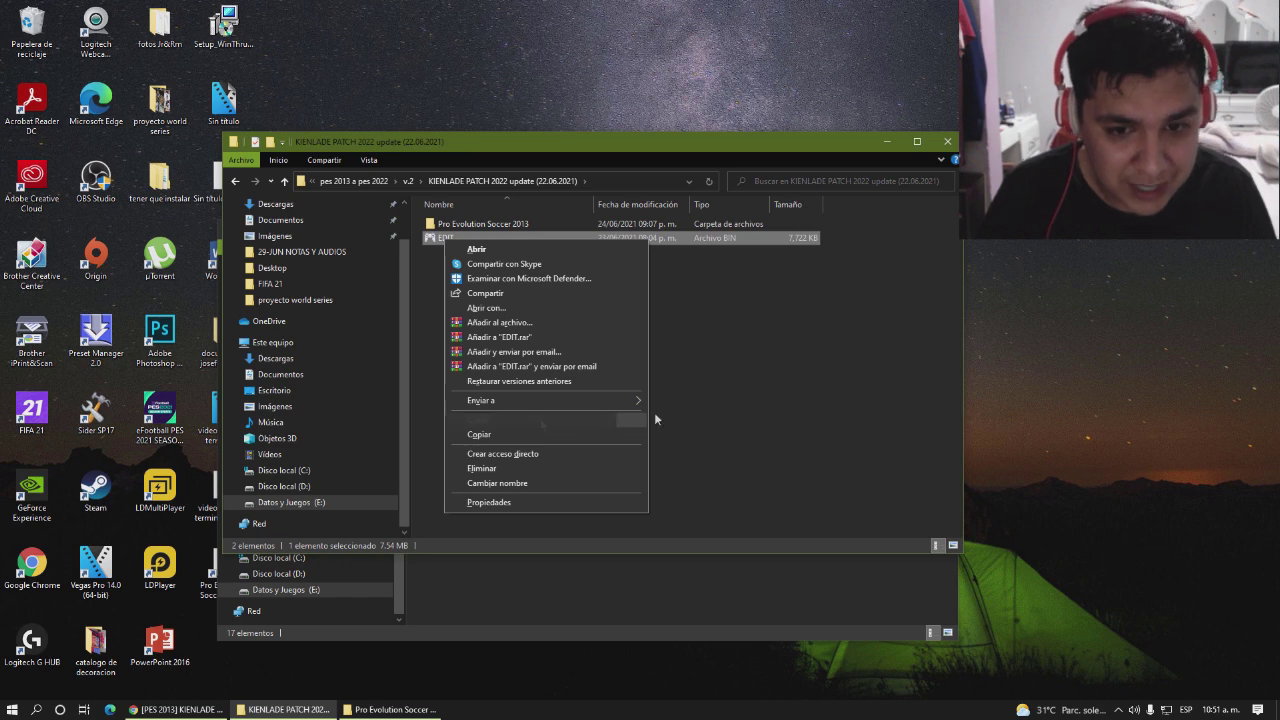
{"action": "left_click", "coordinate": [697, 406]}
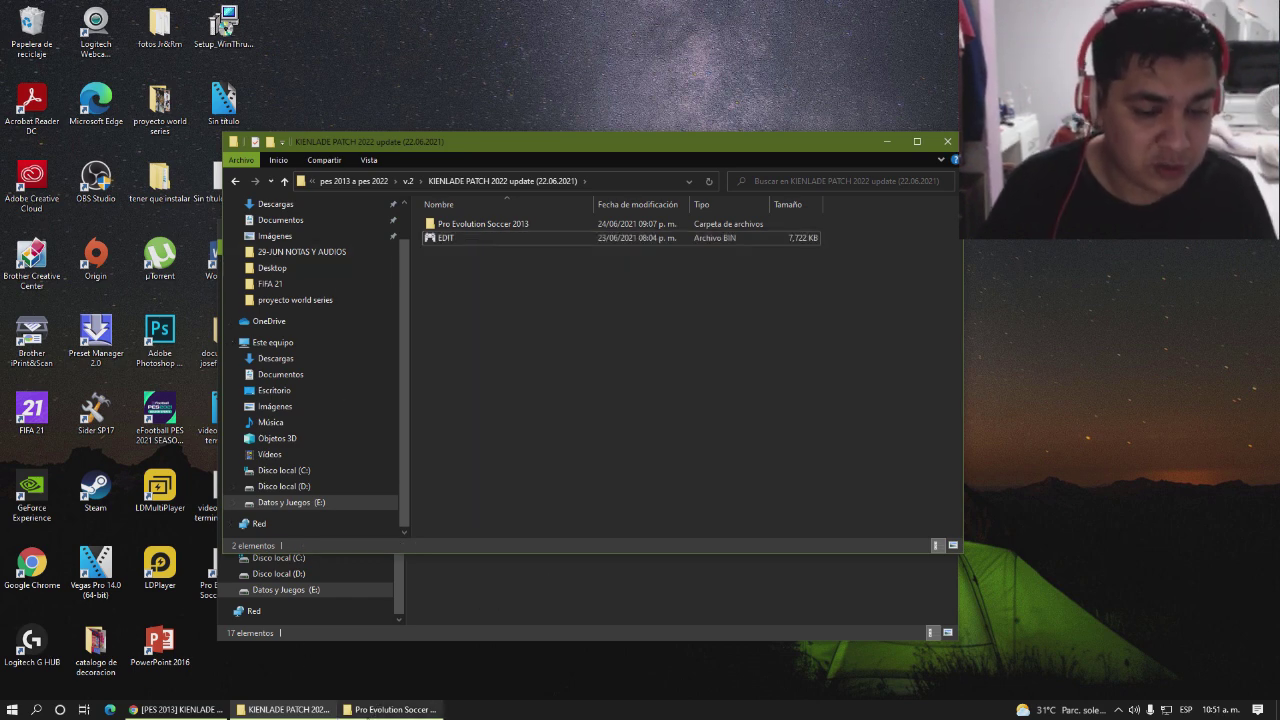
In a new Explorer window, open Documents > KONAMI > Pro Evolution Soccer 2013 > save, show the paste option without applying it, and close the window
{"action": "right_click", "coordinate": [392, 710]}
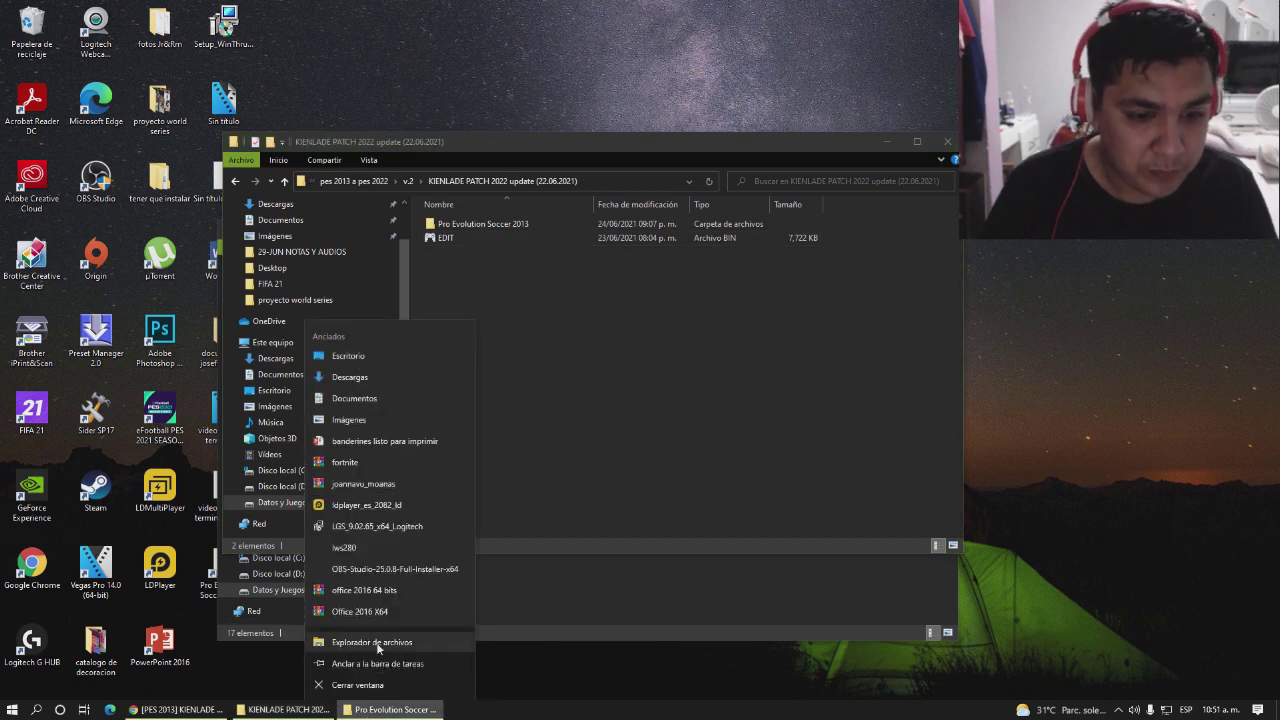
{"action": "left_click", "coordinate": [376, 644]}
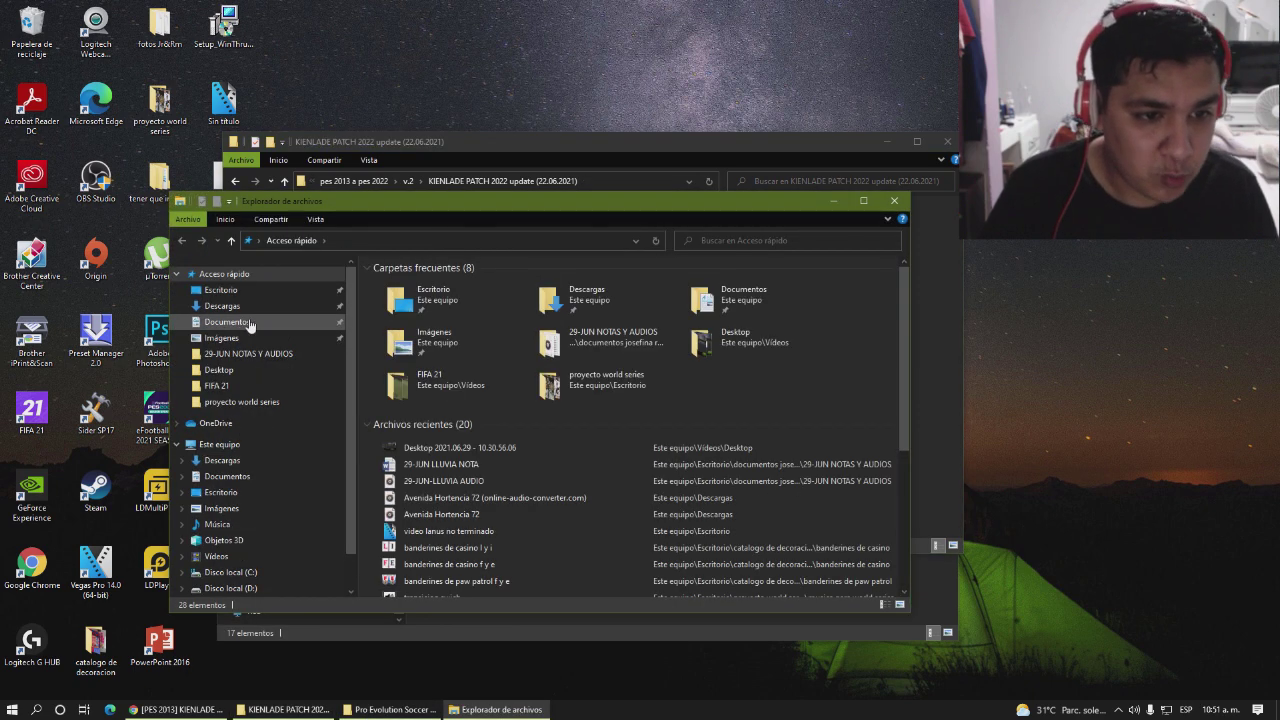
{"action": "left_click", "coordinate": [250, 322]}
{"action": "double_click", "coordinate": [405, 327]}
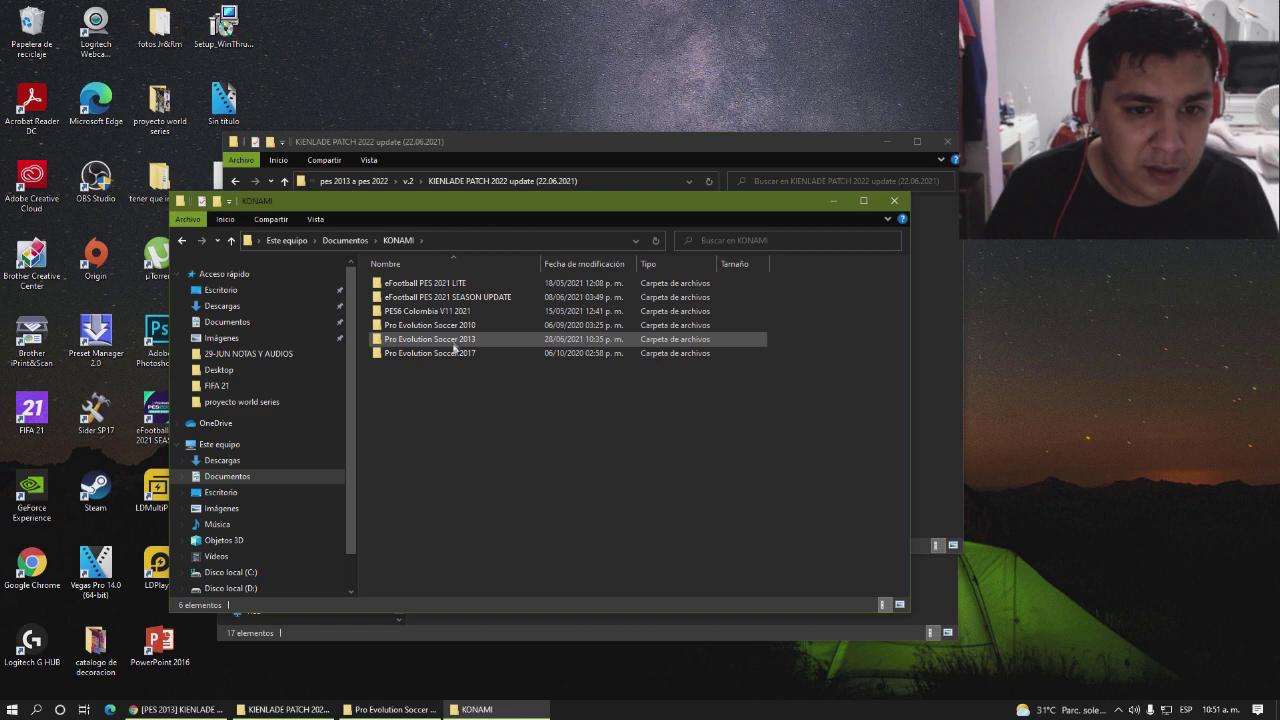
{"action": "double_click", "coordinate": [453, 339]}
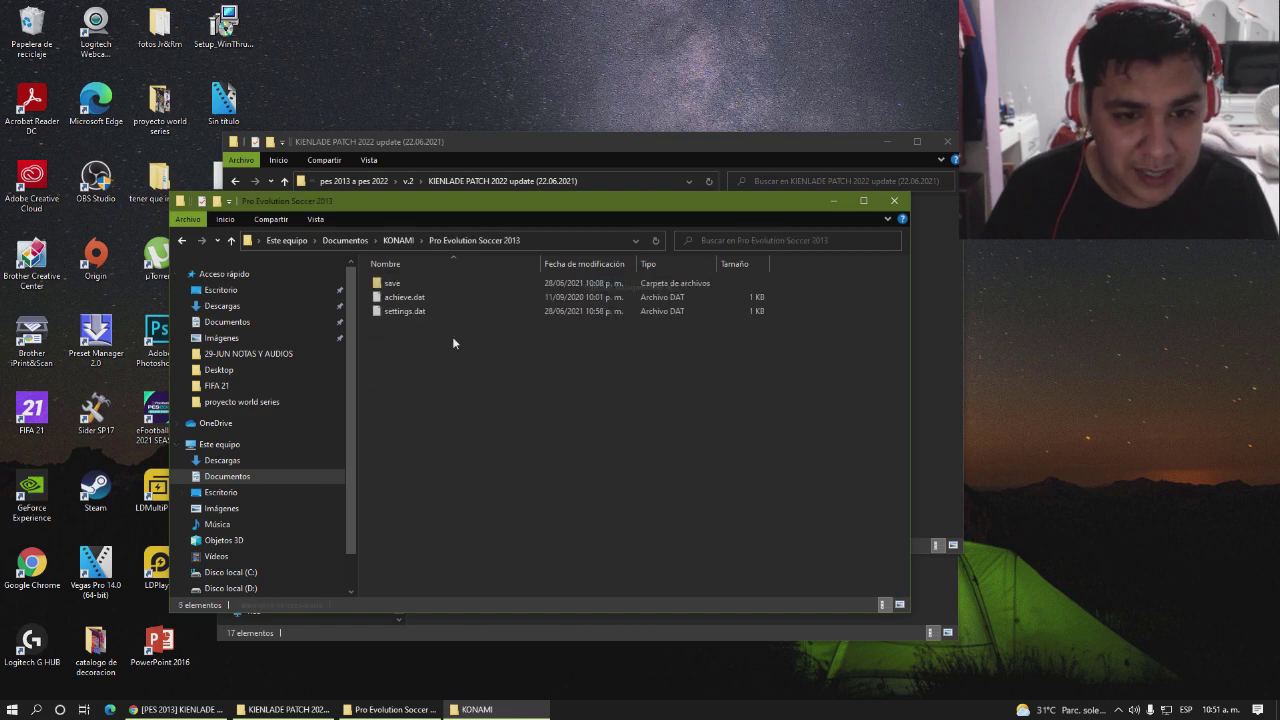
{"action": "double_click", "coordinate": [430, 283]}
{"action": "right_click", "coordinate": [839, 402]}
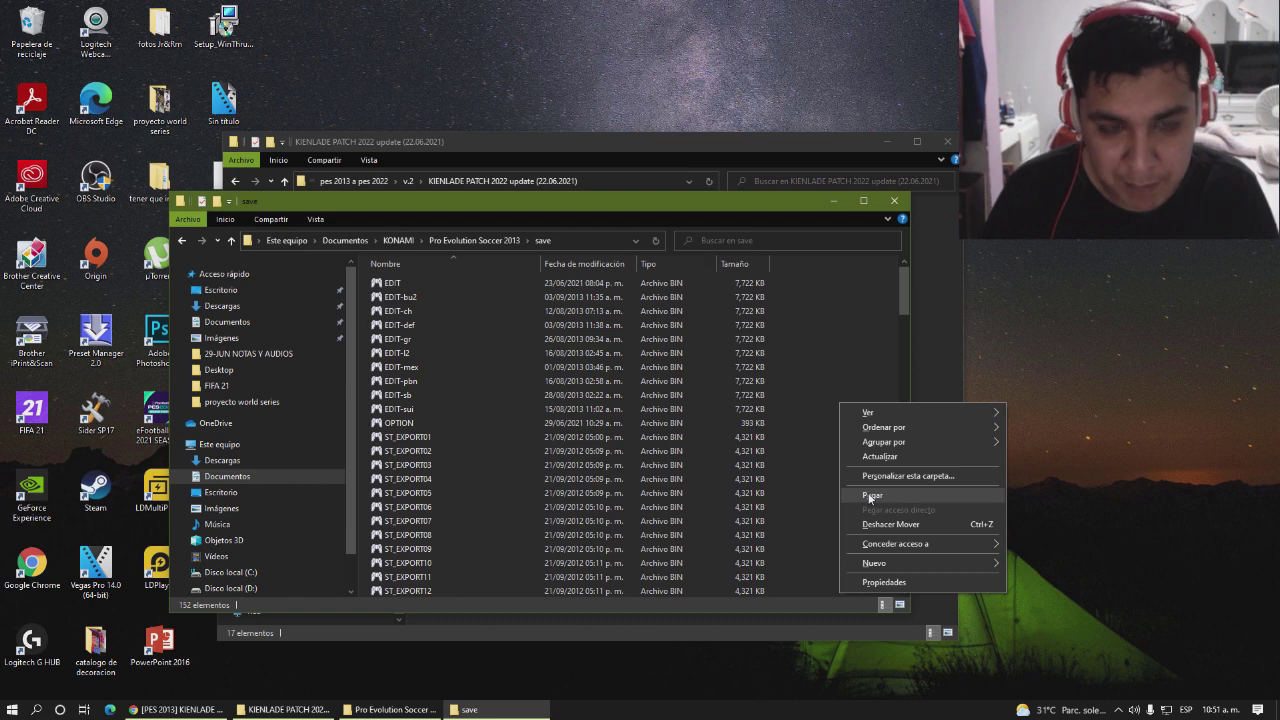
{"action": "left_click", "coordinate": [894, 200]}
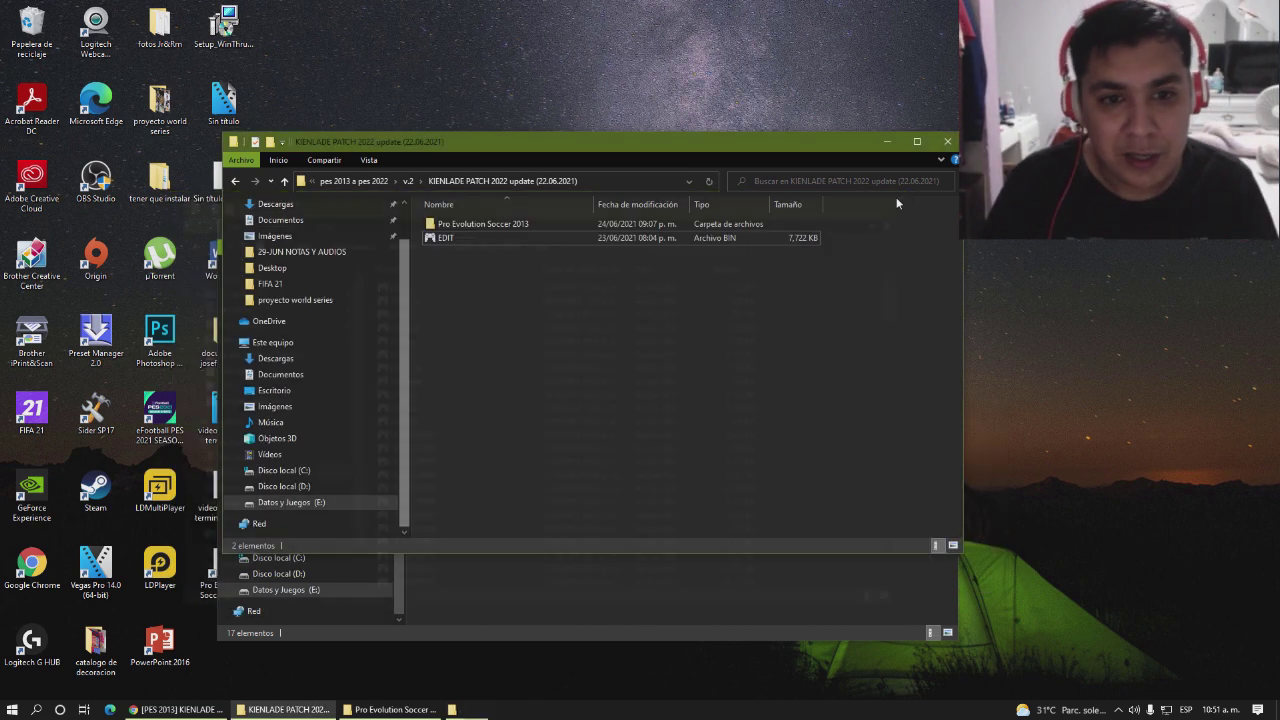
Show cutting kitserver13 from the 22.06.2021 update's Pro Evolution Soccer 2013 folder and the paste option in Pro Evolution Soccer 2013 Repack, without pasting
{"action": "double_click", "coordinate": [466, 224]}
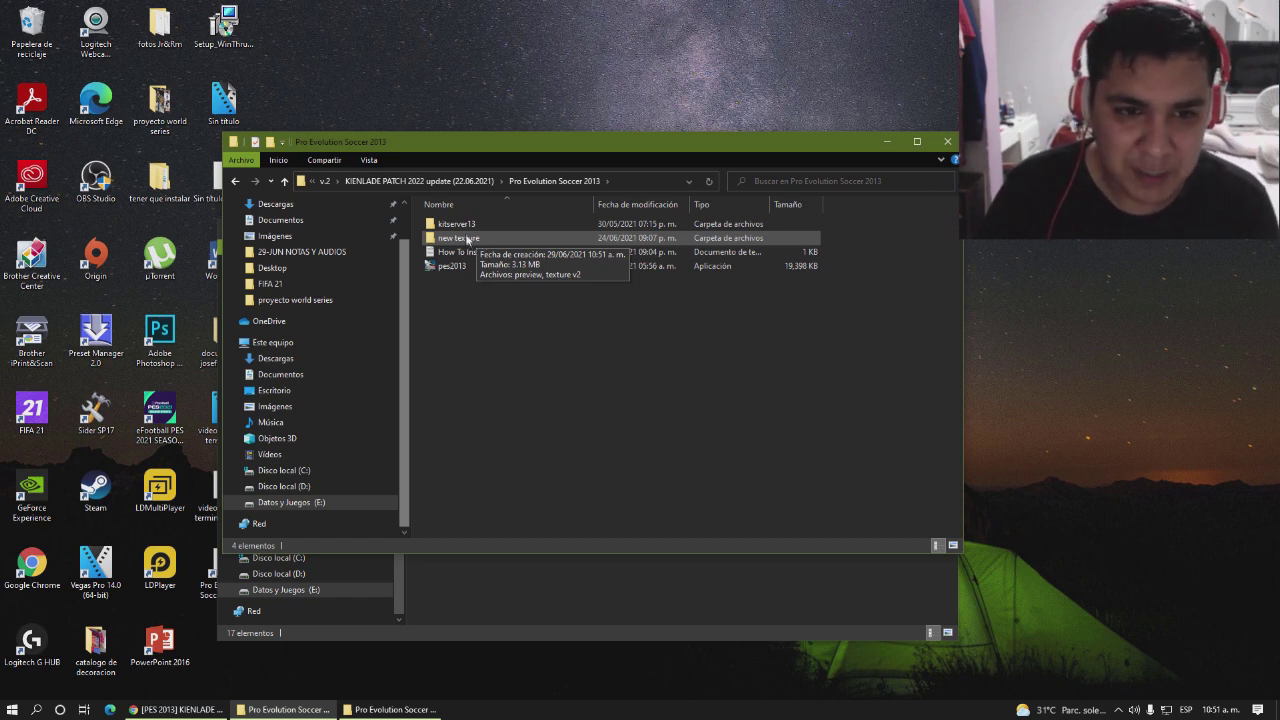
{"action": "left_click", "coordinate": [465, 227]}
{"action": "right_click", "coordinate": [465, 227]}
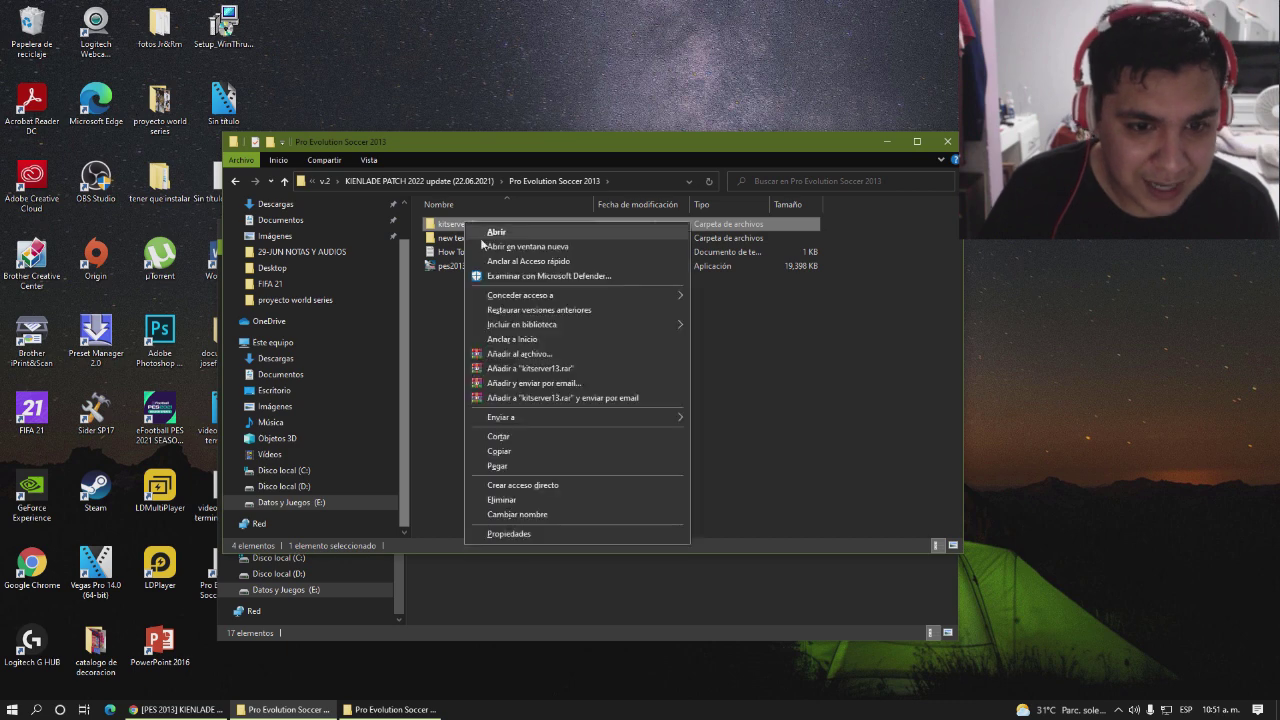
{"action": "left_click", "coordinate": [510, 437]}
{"action": "left_click", "coordinate": [613, 611]}
{"action": "right_click", "coordinate": [637, 600]}
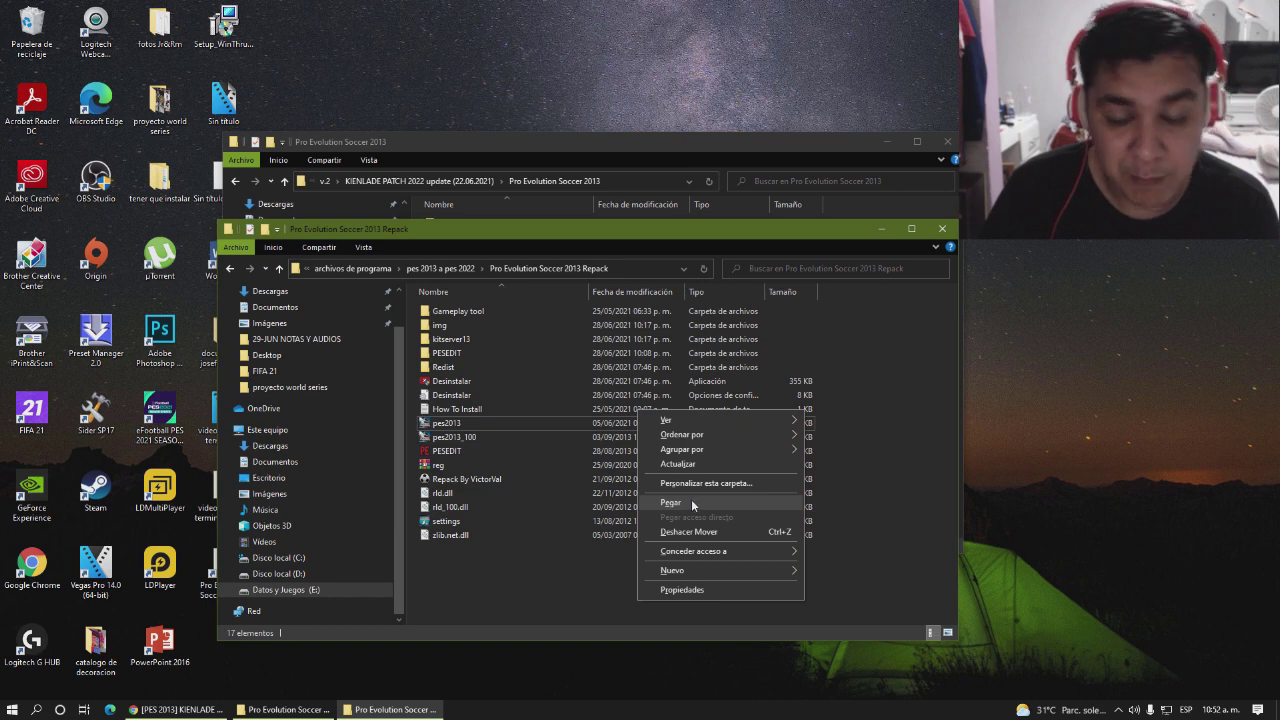
{"action": "left_click", "coordinate": [690, 531]}
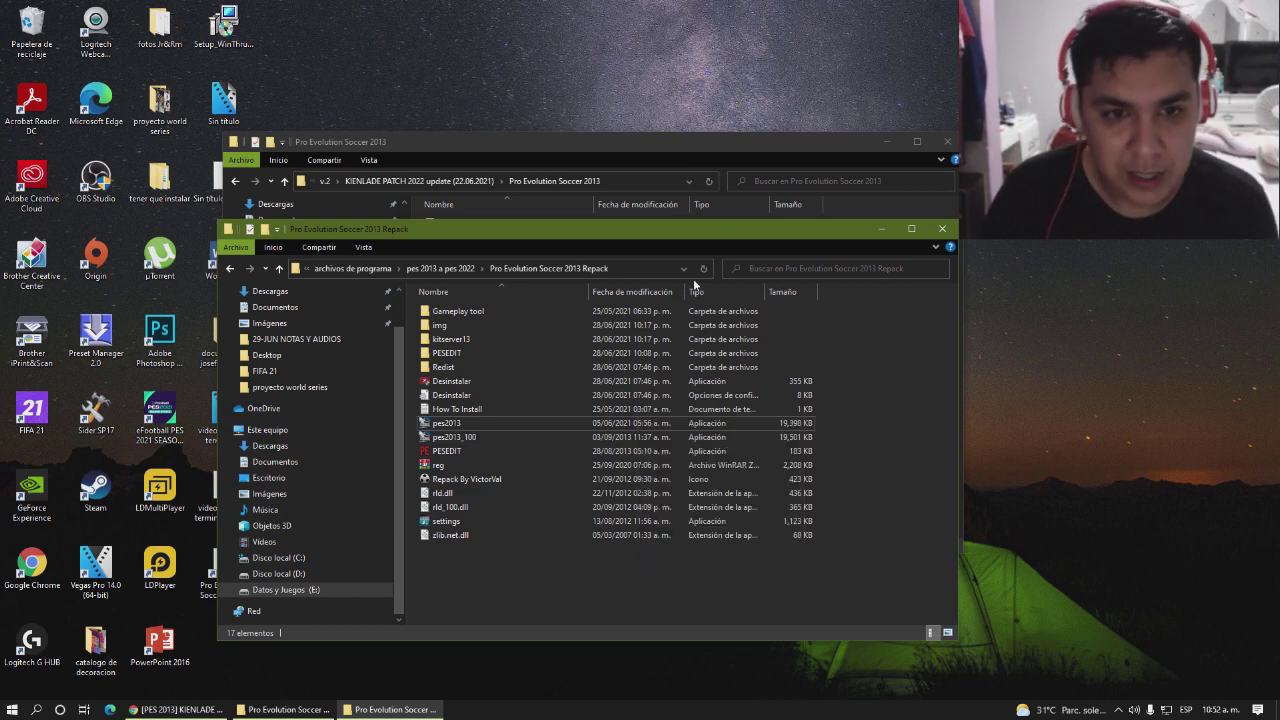
Show cutting the update's pes2013 application and pasting in the Repack folder without applying the paste, and close the update folder window
{"action": "left_click", "coordinate": [716, 150]}
{"action": "left_click", "coordinate": [450, 268]}
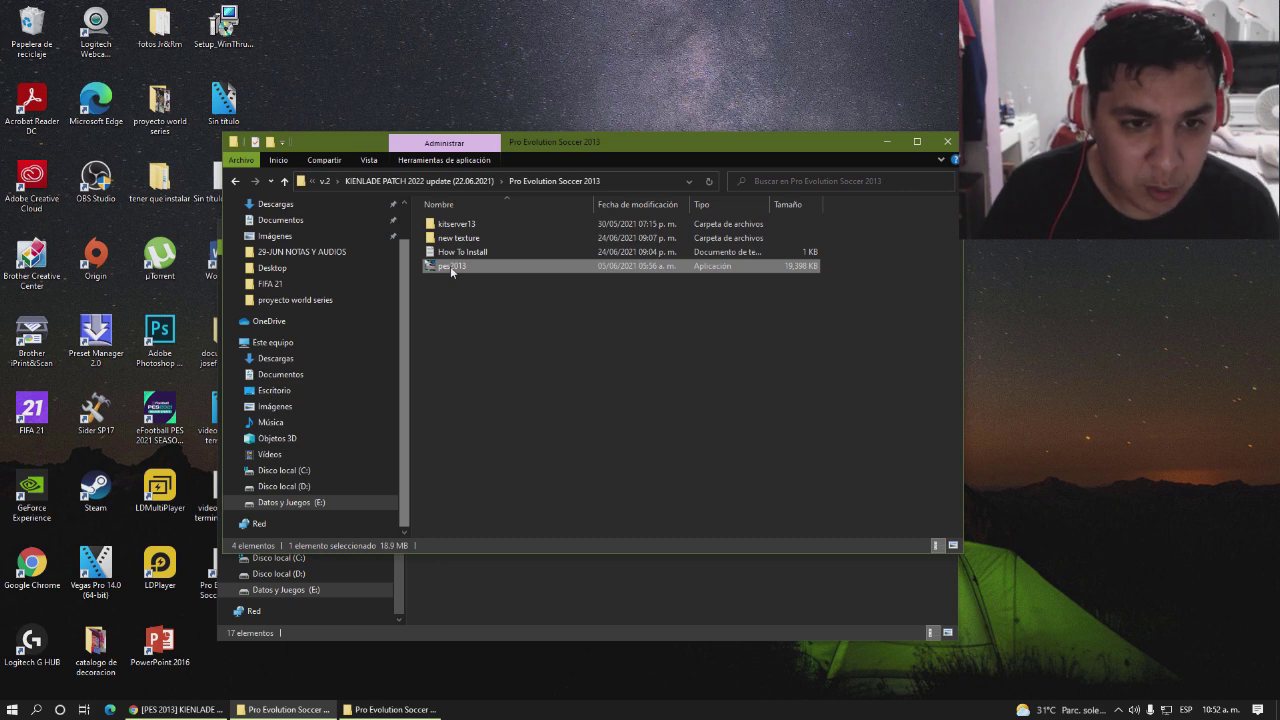
{"action": "right_click", "coordinate": [451, 272]}
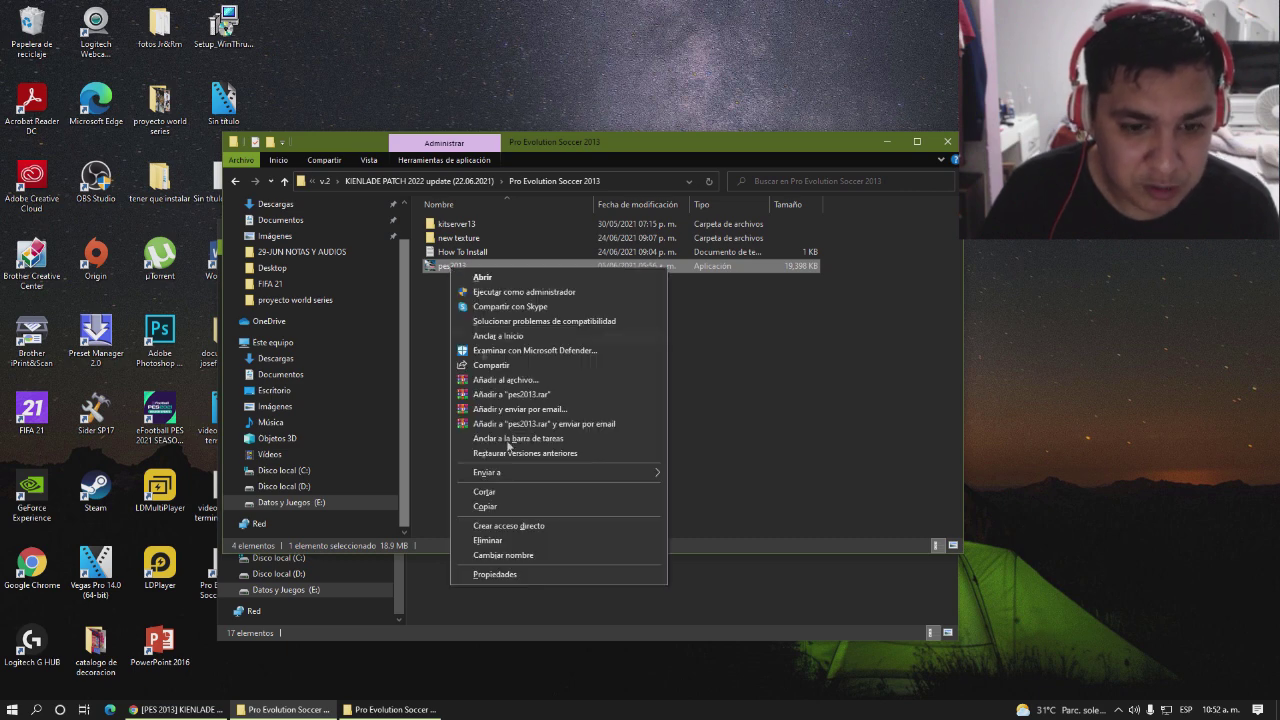
{"action": "left_click", "coordinate": [536, 490]}
{"action": "left_click", "coordinate": [715, 590]}
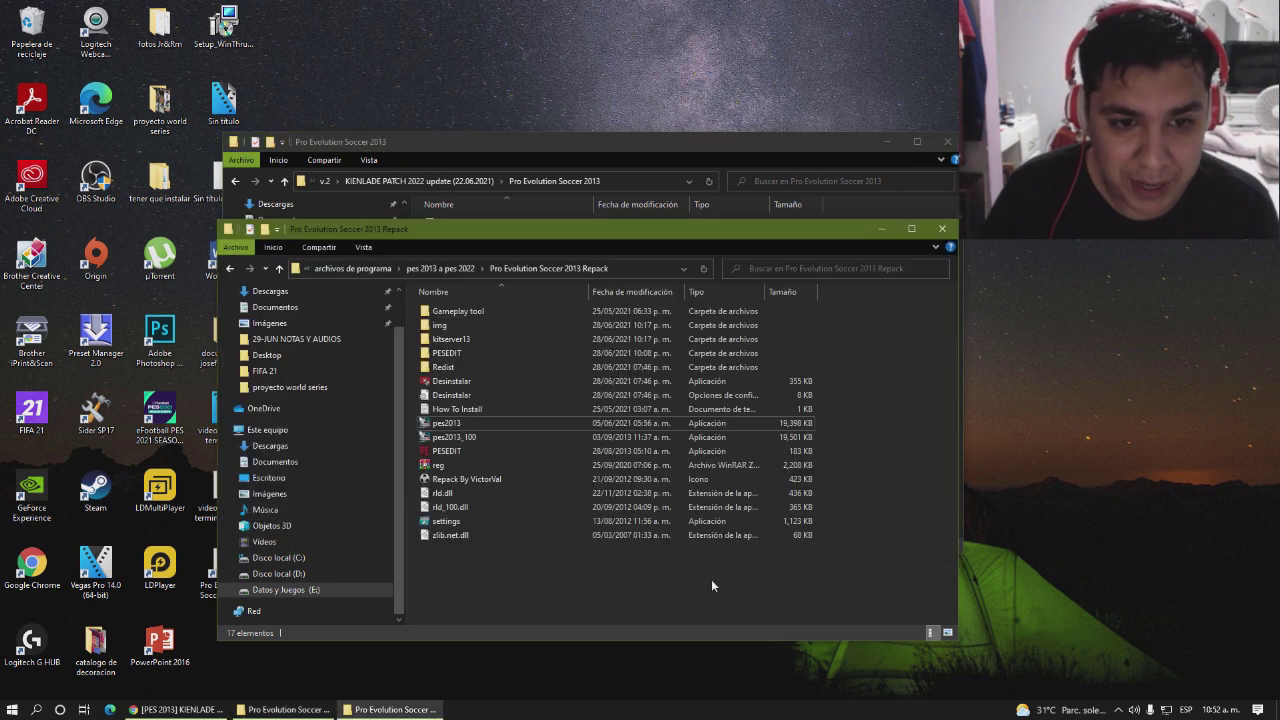
{"action": "right_click", "coordinate": [711, 586]}
{"action": "left_click", "coordinate": [668, 557]}
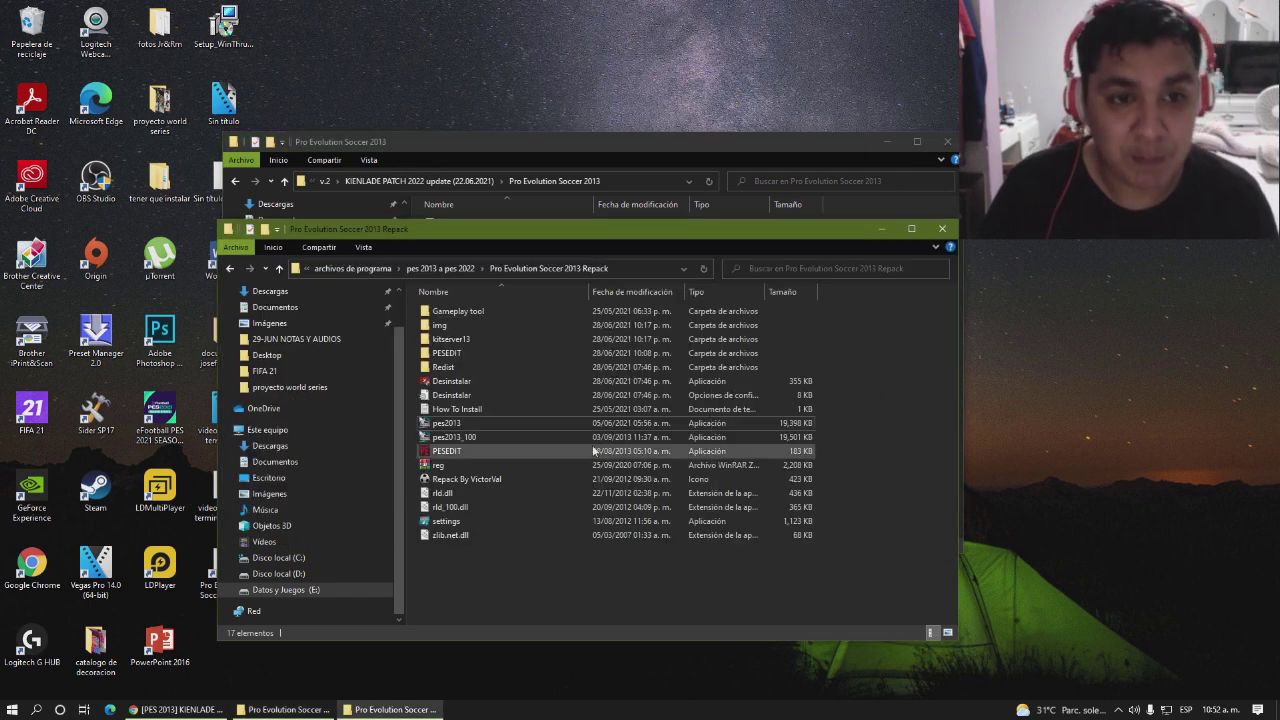
{"action": "left_click", "coordinate": [608, 144]}
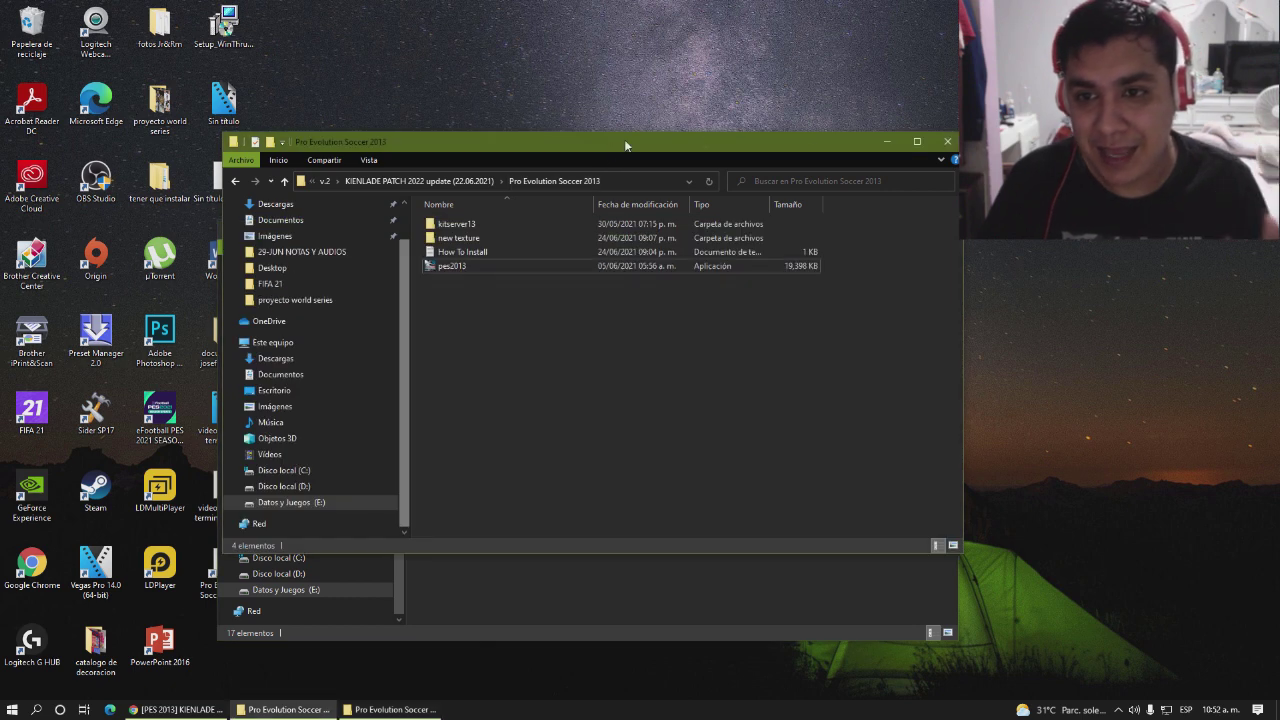
{"action": "left_click", "coordinate": [945, 142]}
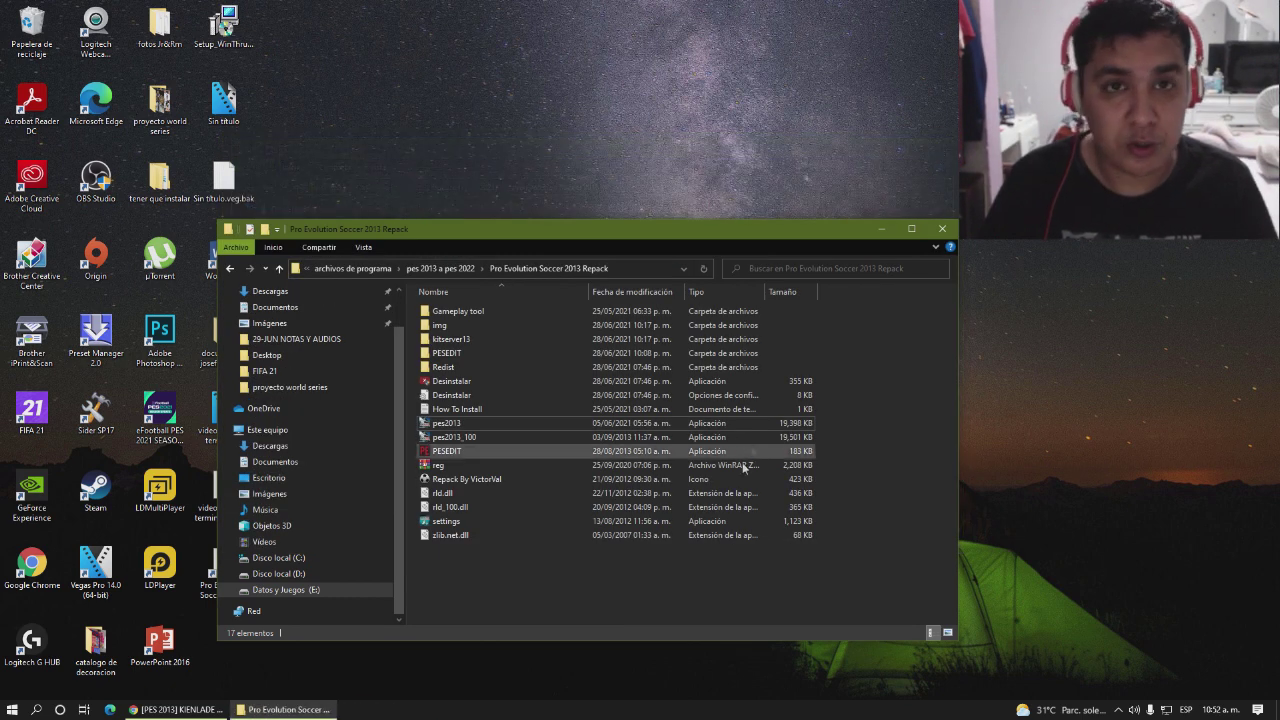
Run the pes2013 application from the Pro Evolution Soccer 2013 Repack folder as administrator
{"action": "left_click", "coordinate": [447, 425]}
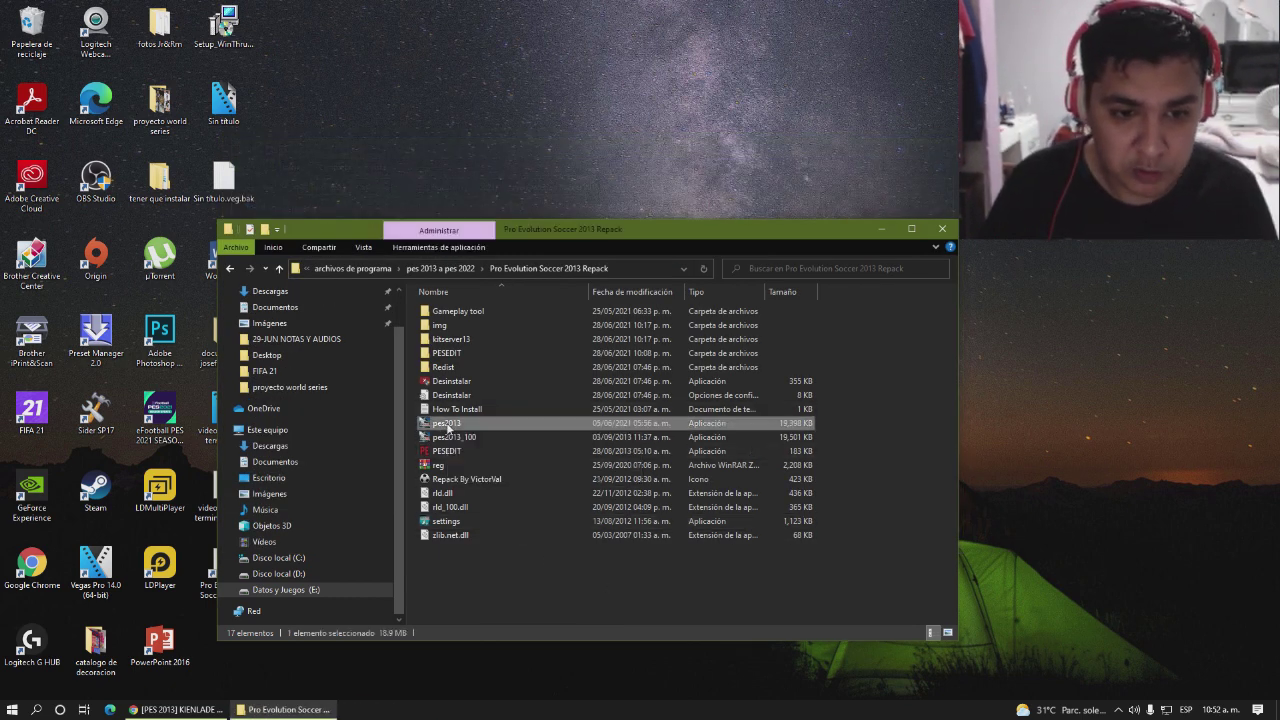
{"action": "right_click", "coordinate": [447, 425]}
{"action": "left_click", "coordinate": [500, 127]}
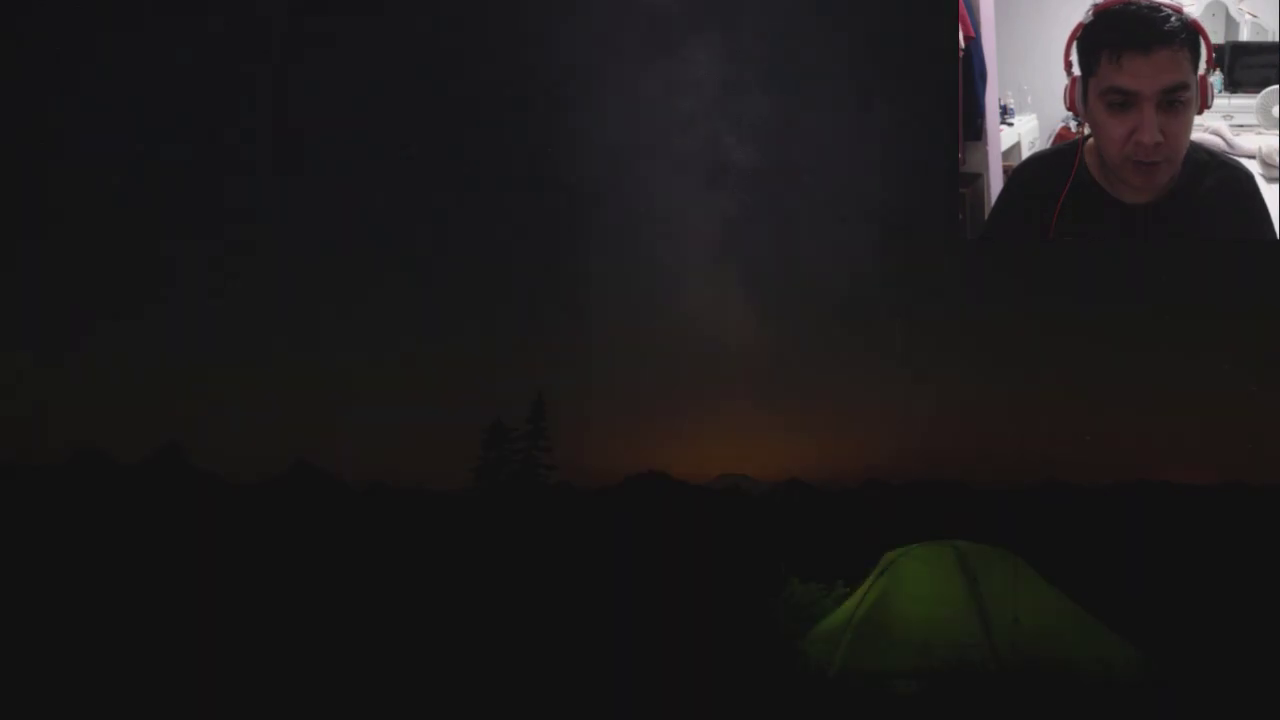
{"action": "left_click", "coordinate": [576, 450]}
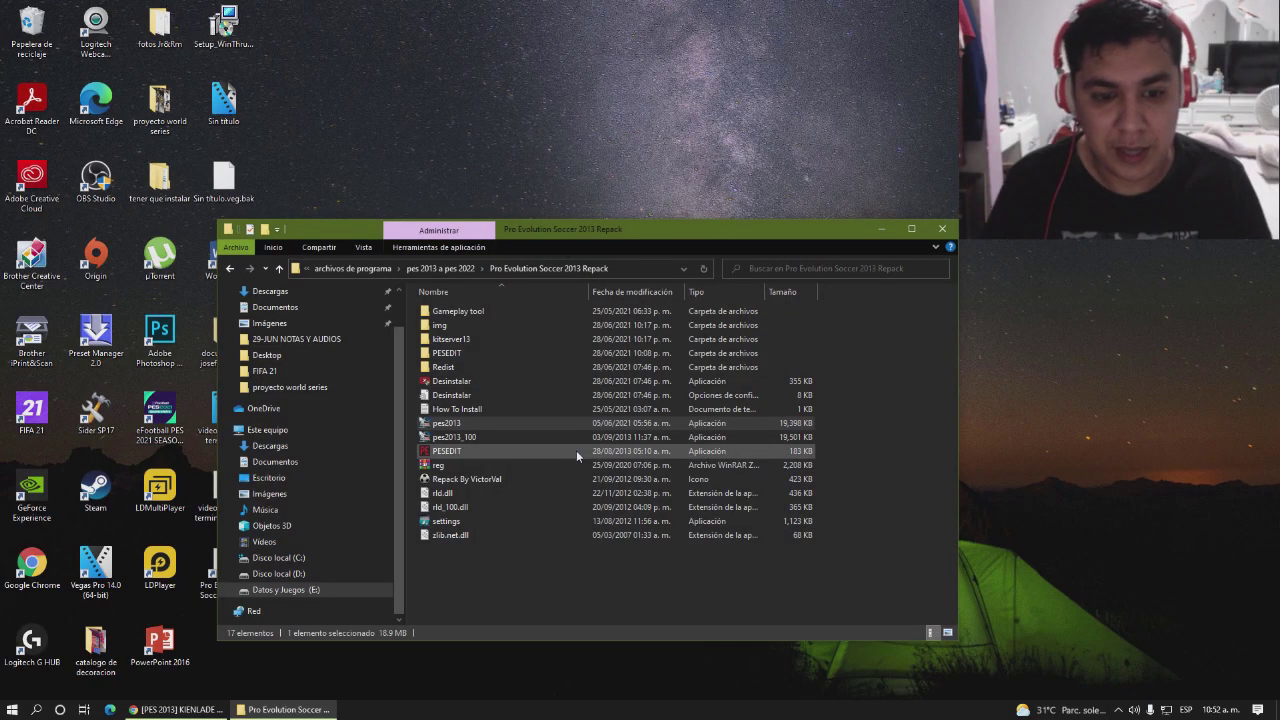